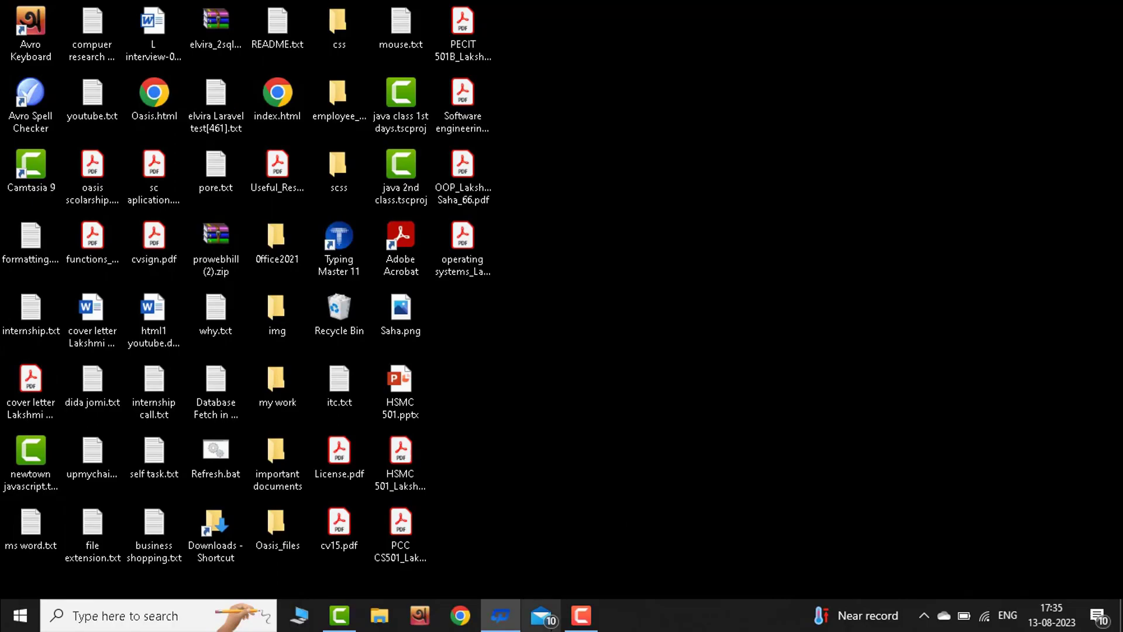
Switch to Gmail, start a new message and address it to the contact whose name begins with "l".
left_click(540, 615)
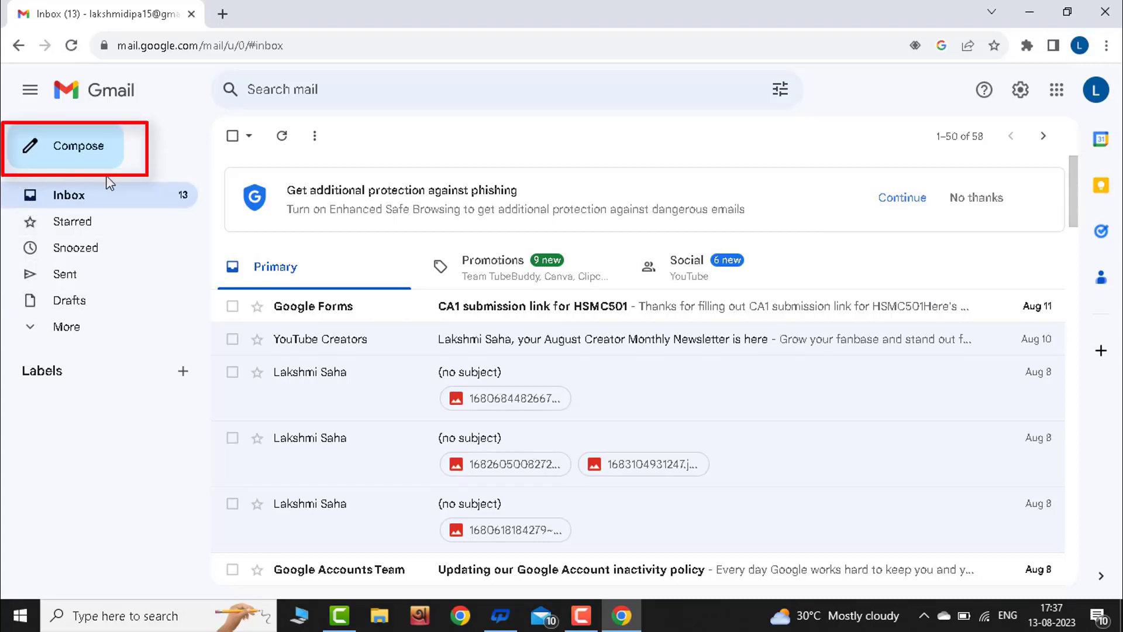
left_click(71, 161)
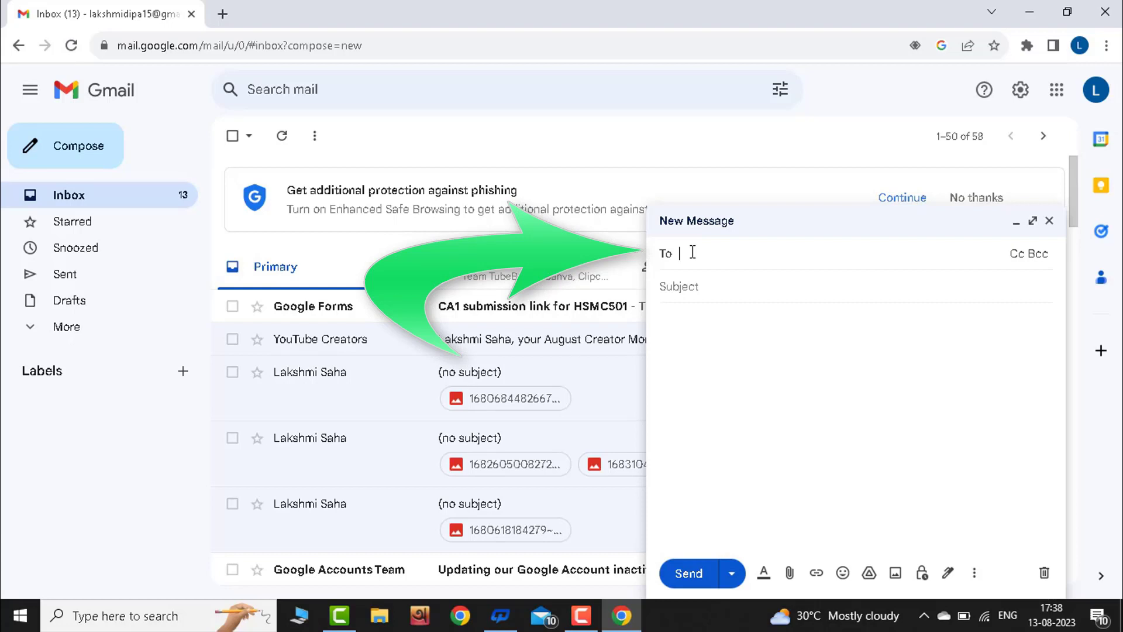
type("l")
key("Return")
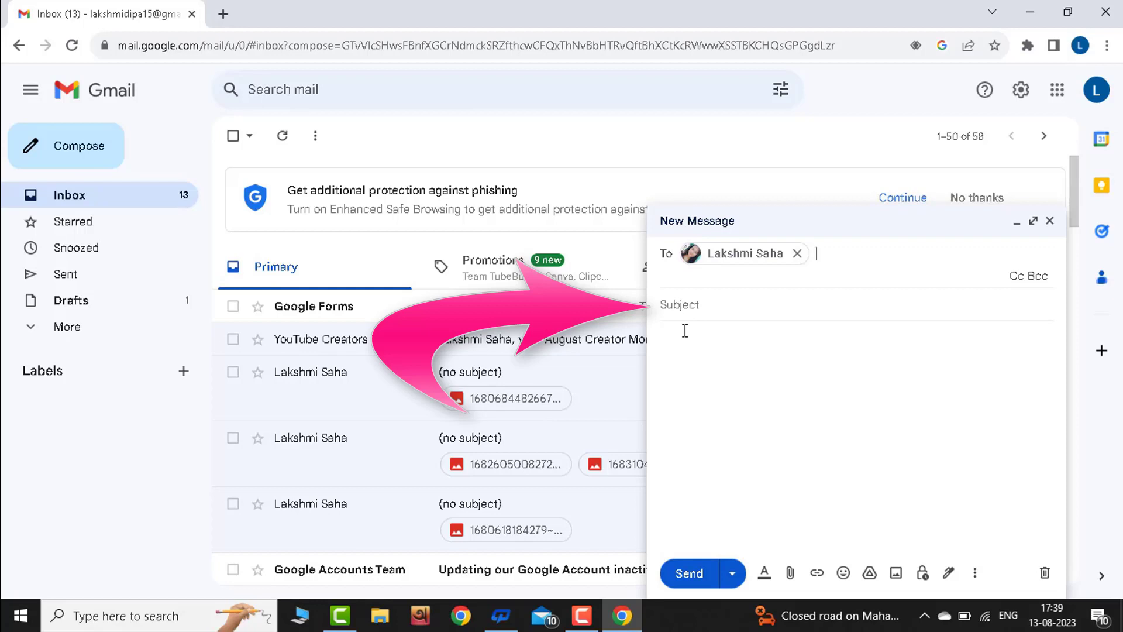
Give the message the subject "Important document" and the body text "This is a very important document....".
left_click(708, 315)
type("Important document")
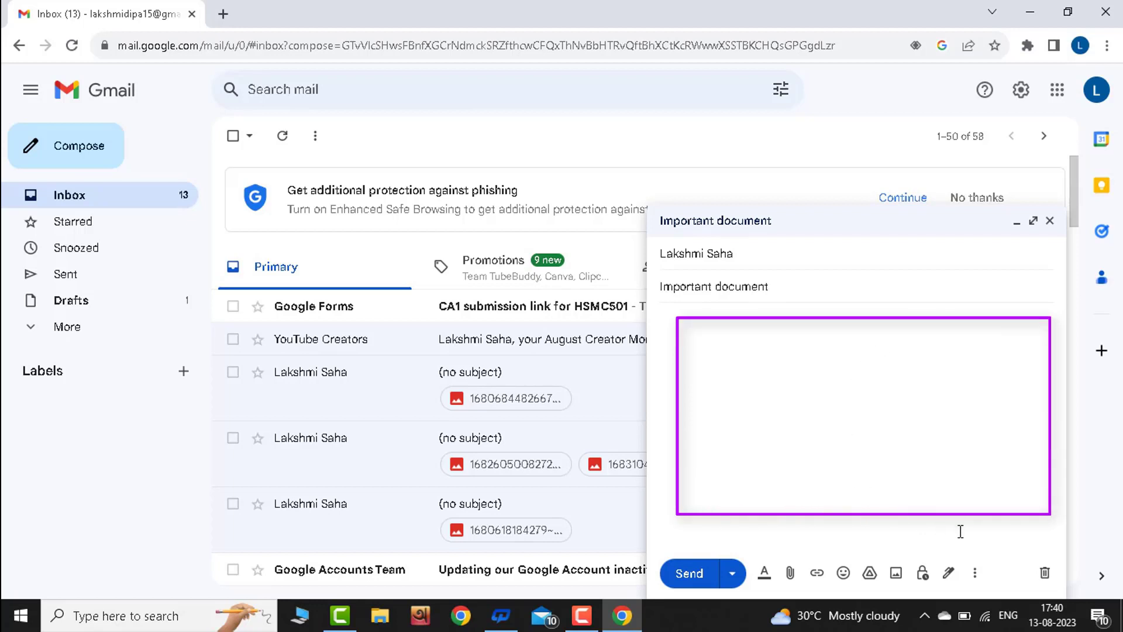
left_click(674, 343)
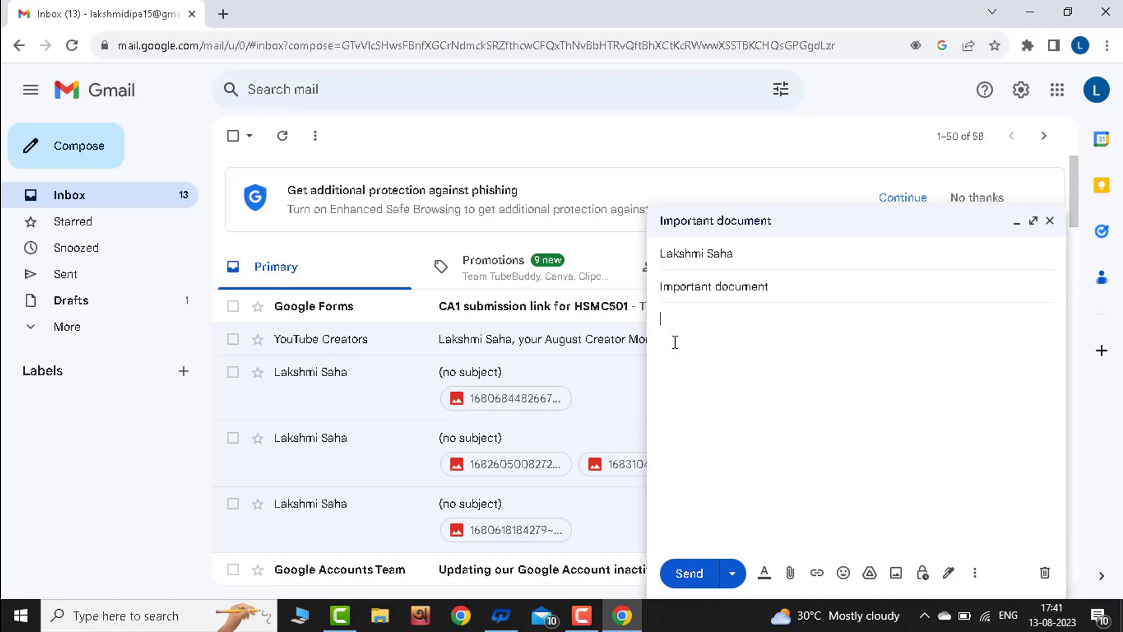
type("This is a very important document....")
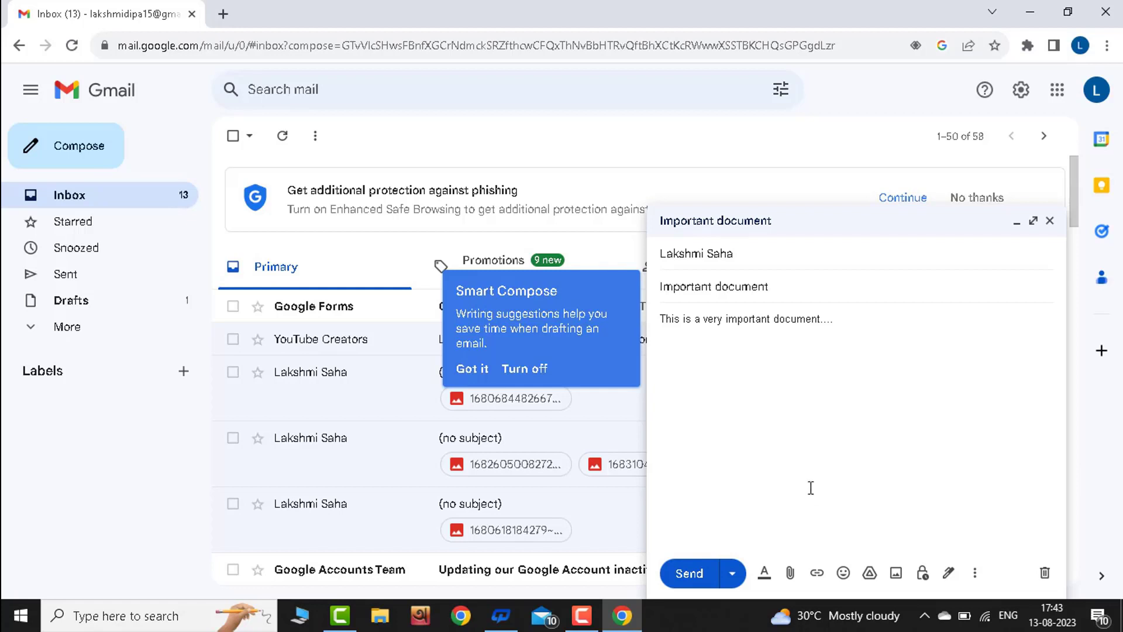
Attach the file cv15.pdf from the Desktop to the message.
left_click(790, 573)
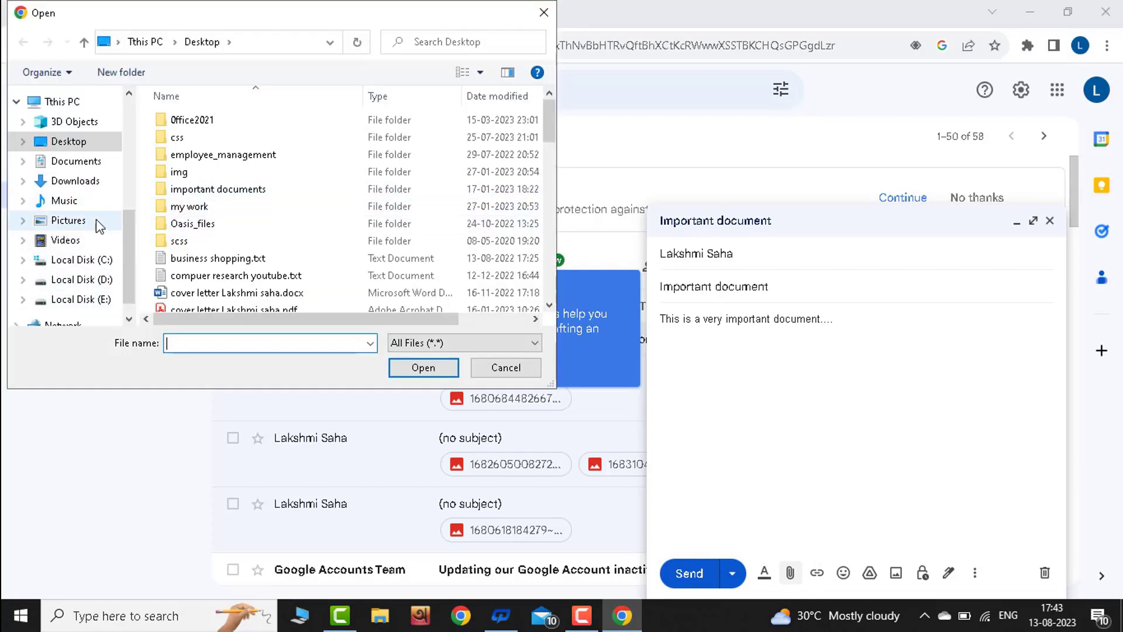
scroll(292, 260, "down", 3)
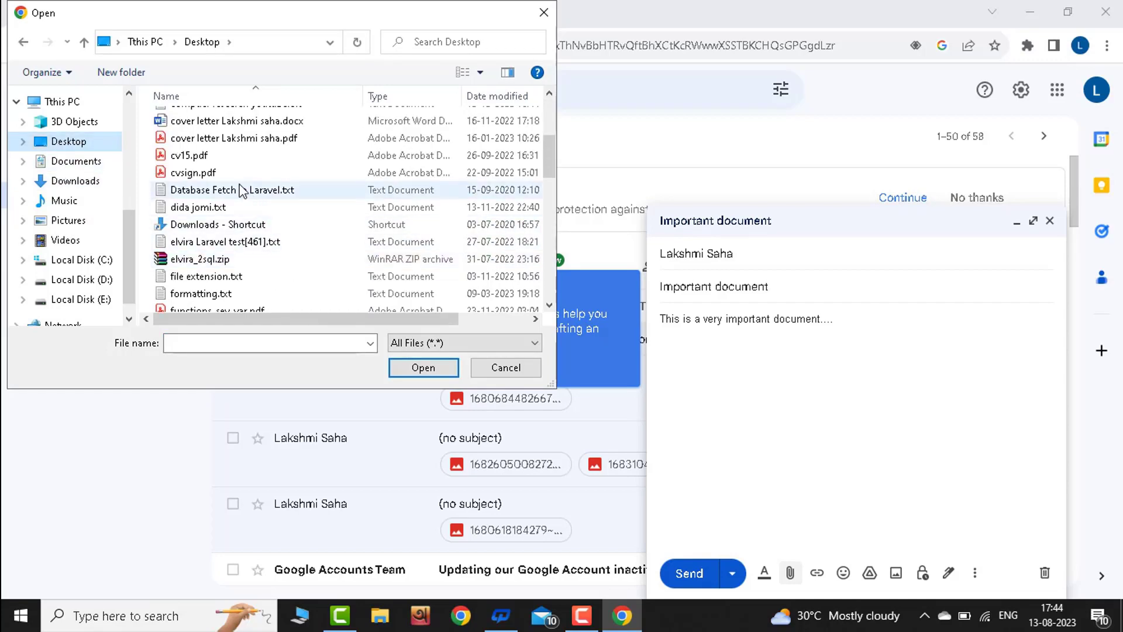
left_click(202, 155)
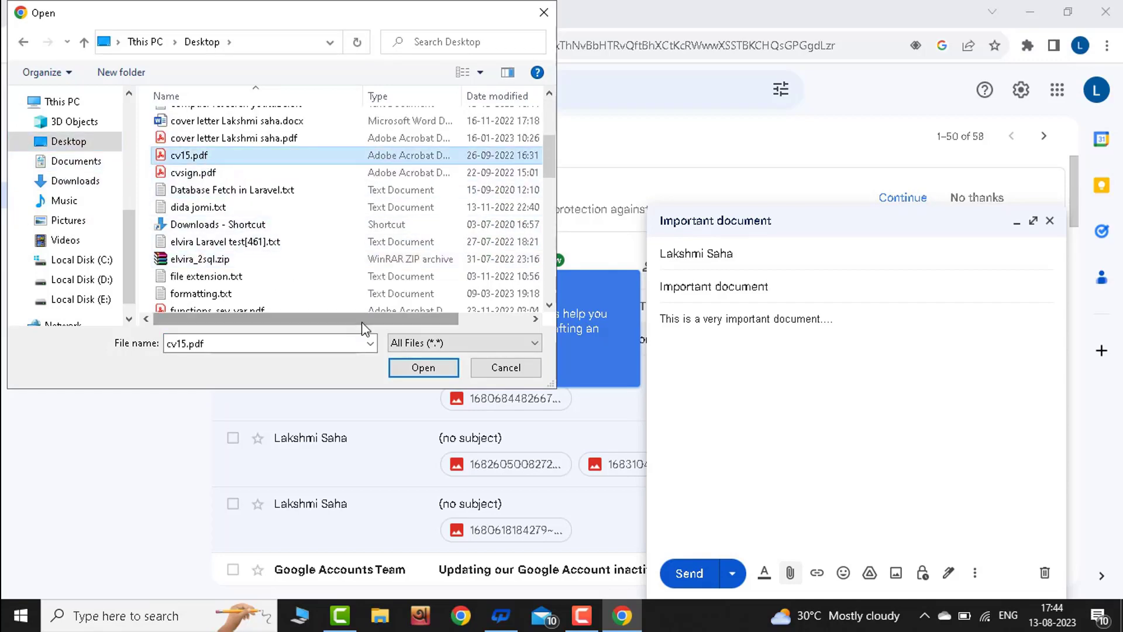
left_click(433, 367)
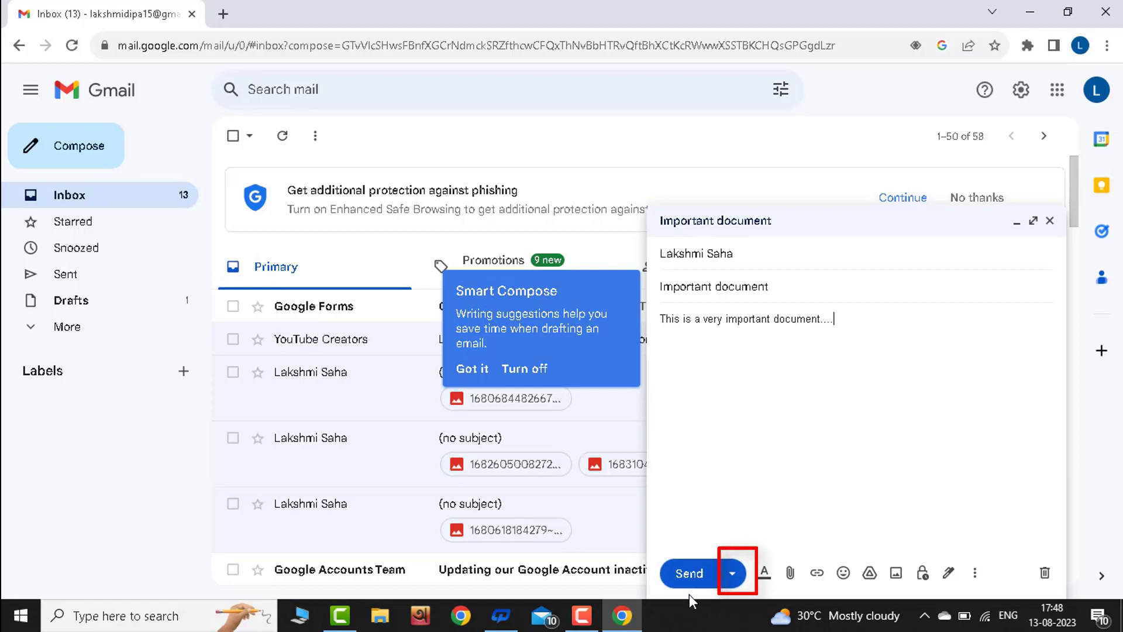
Choose a custom date and time for the scheduled send and set the date to Aug 14, 2023.
left_click(732, 588)
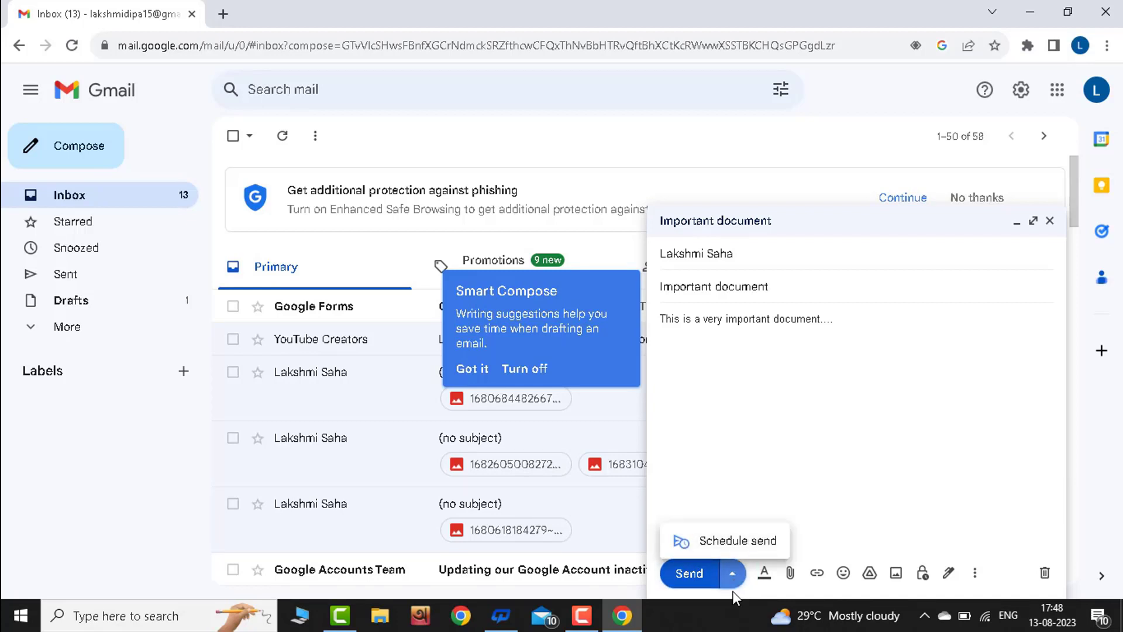
left_click(728, 543)
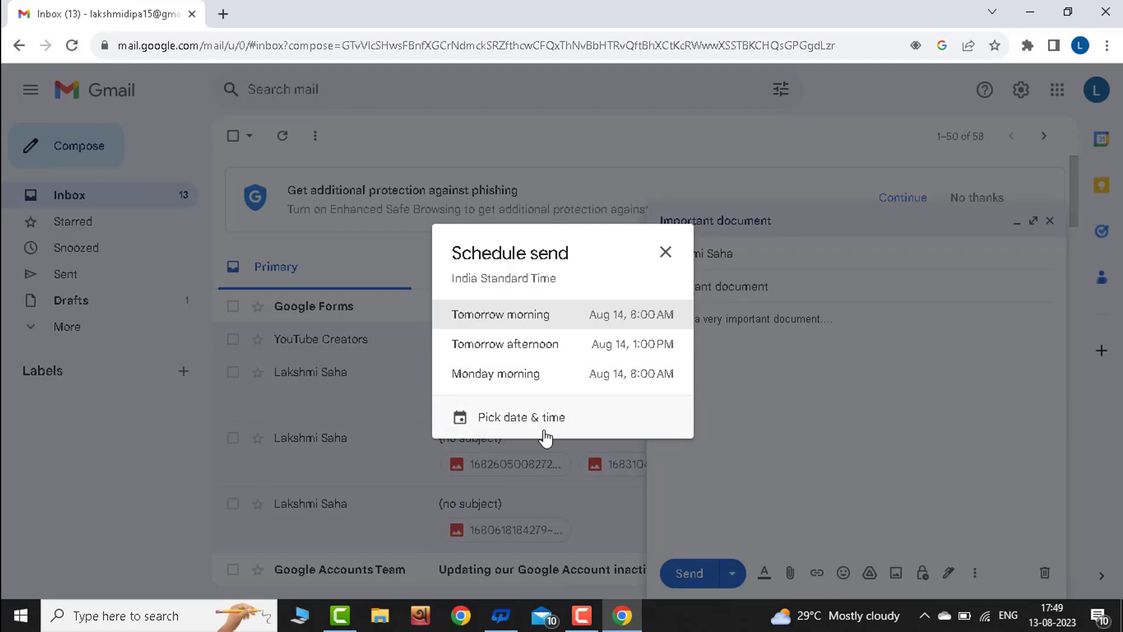
left_click(514, 431)
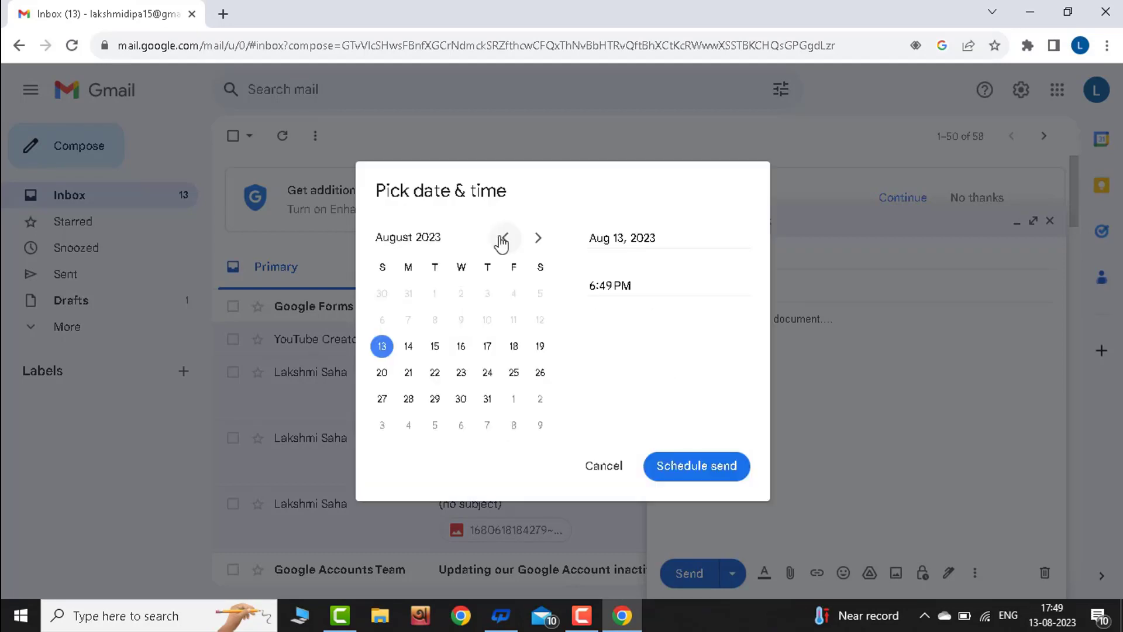
left_click(538, 239)
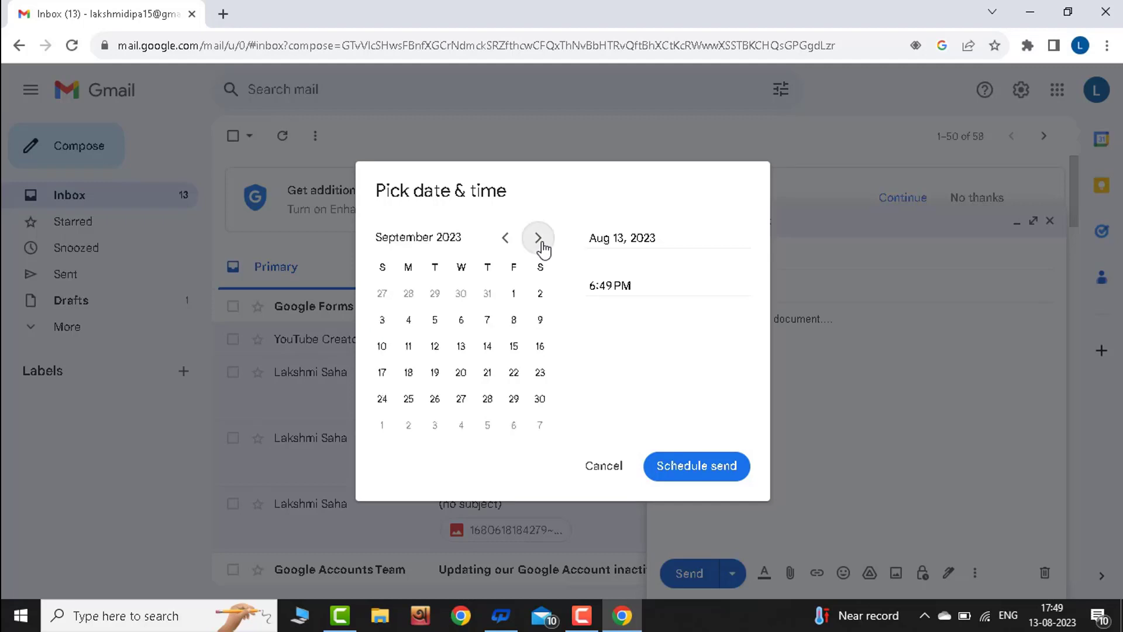
left_click(504, 241)
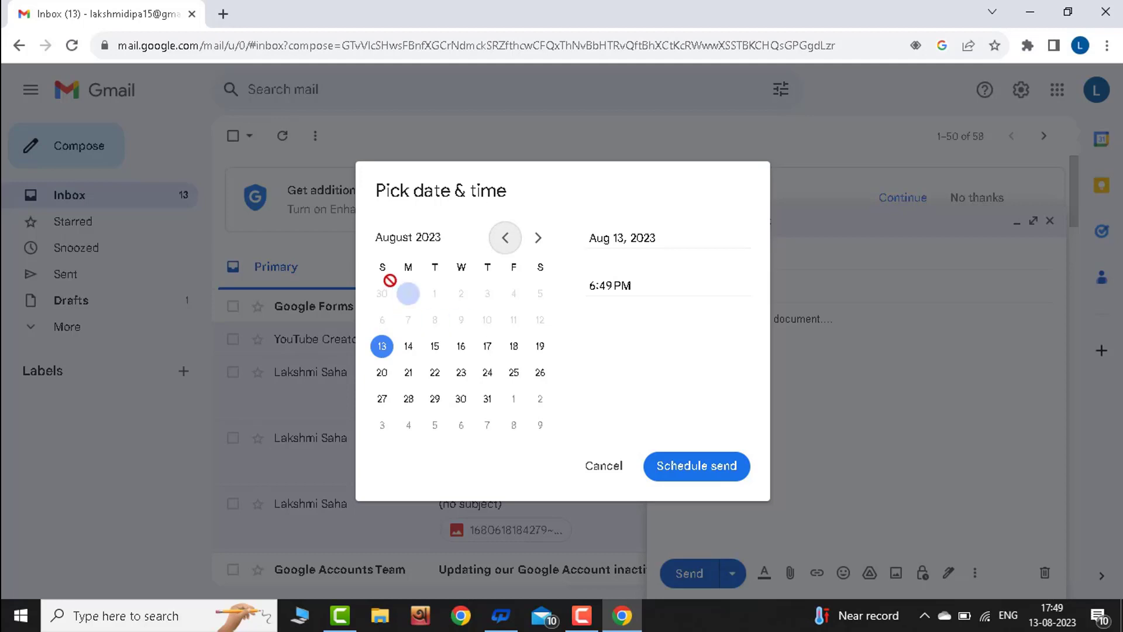
left_click(408, 348)
Set the send time to 6:00 AM and schedule the message.
left_click(614, 286)
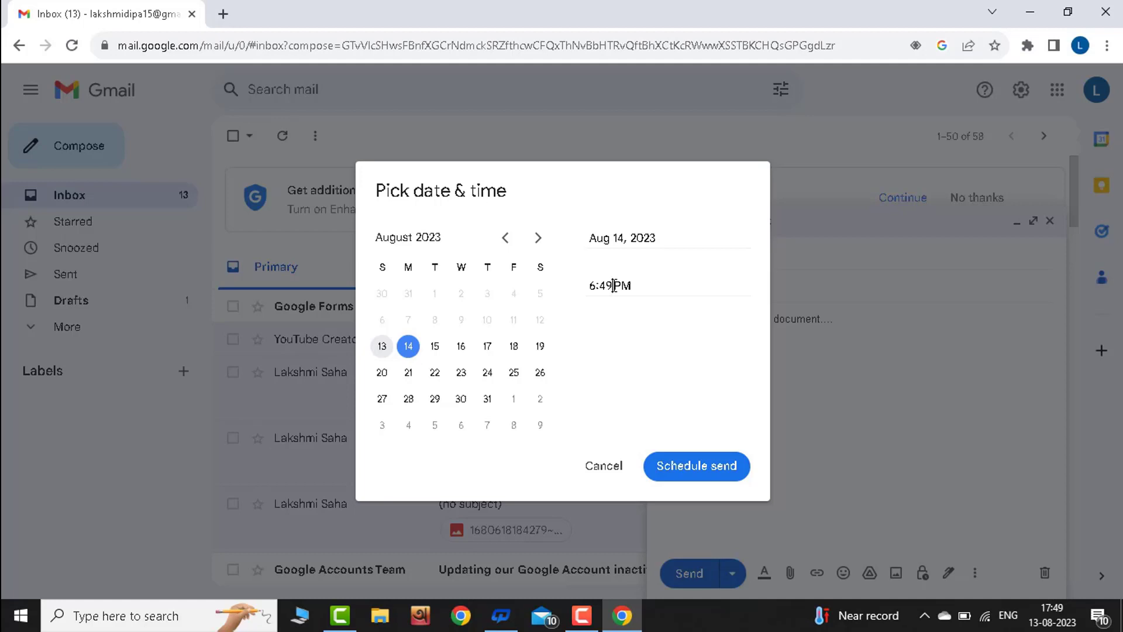
key("BackSpace")
key("BackSpace")
type("00")
left_click(642, 279)
key("BackSpace")
key("BackSpace")
type("AM")
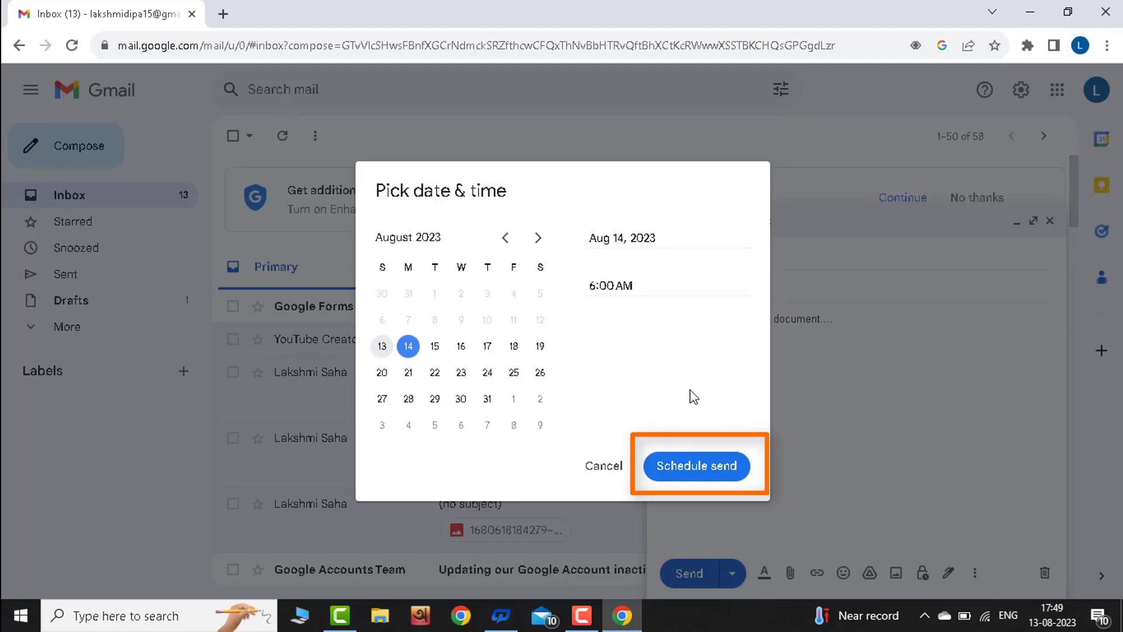
left_click(694, 471)
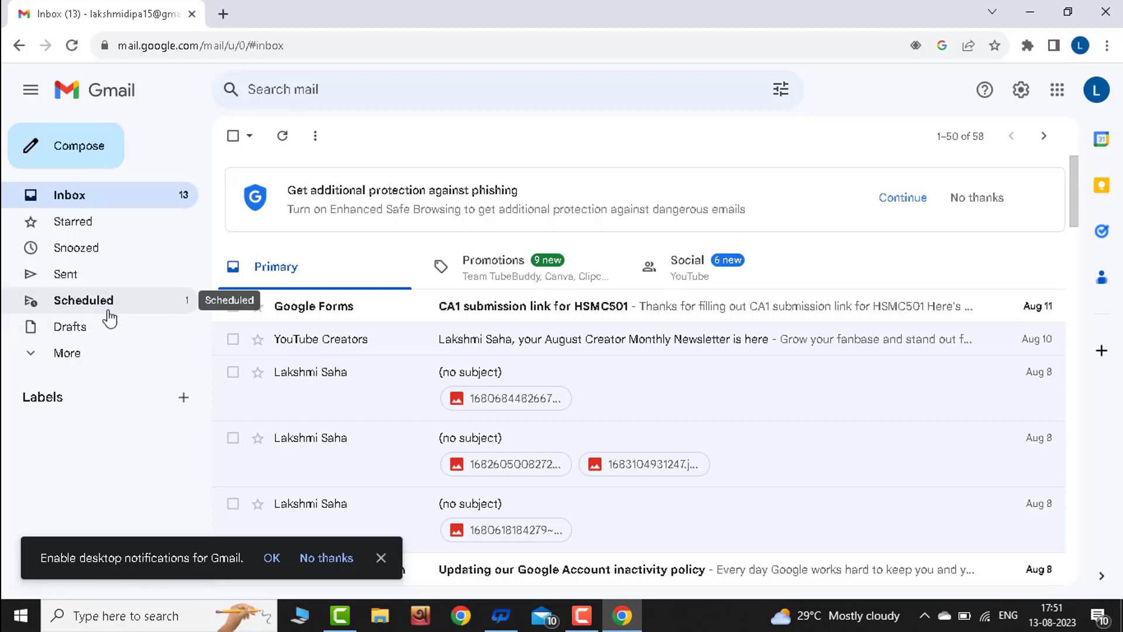
Open the "Important document" message among the scheduled mails and cancel its scheduled send.
left_click(76, 301)
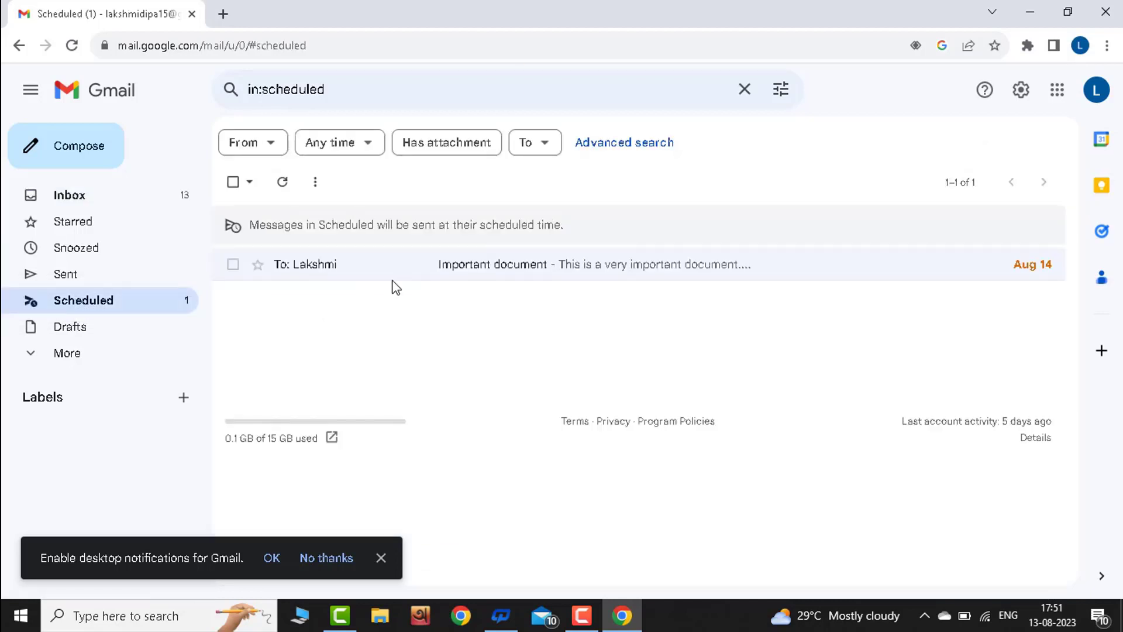
left_click(487, 275)
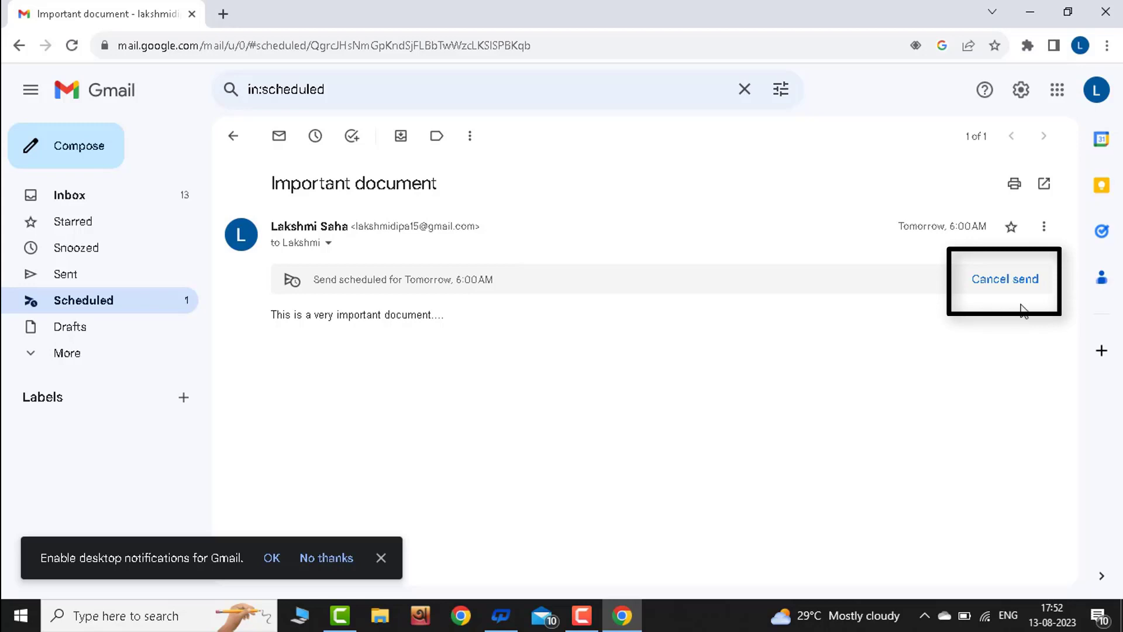
left_click(987, 292)
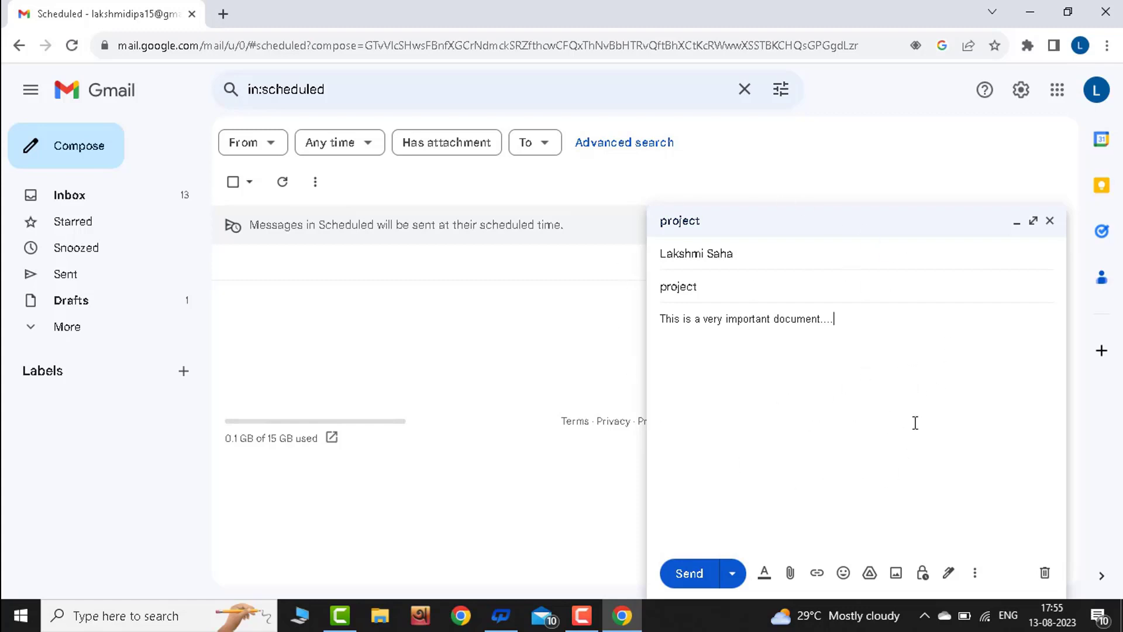
Send the "project" message and undo the sending, doing this twice.
left_click(703, 576)
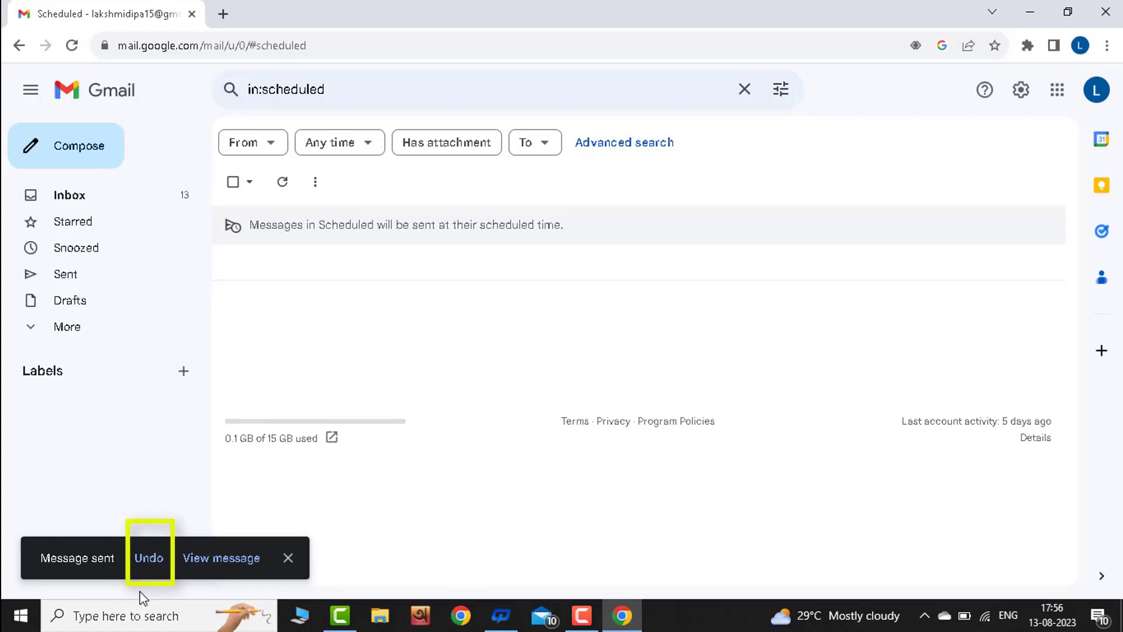
left_click(149, 563)
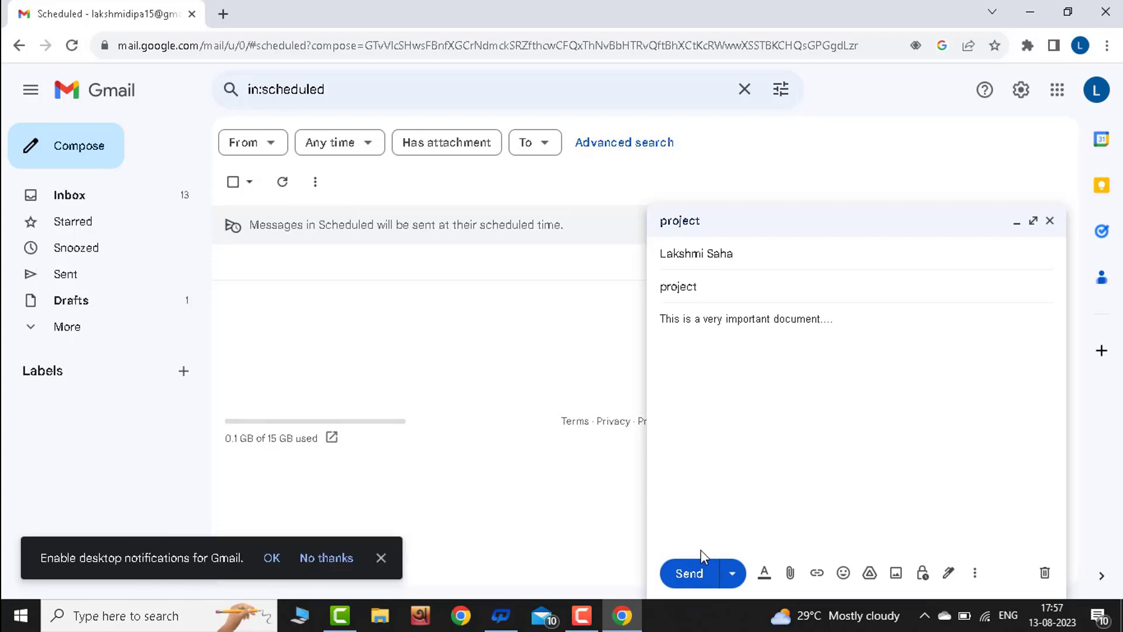
left_click(700, 582)
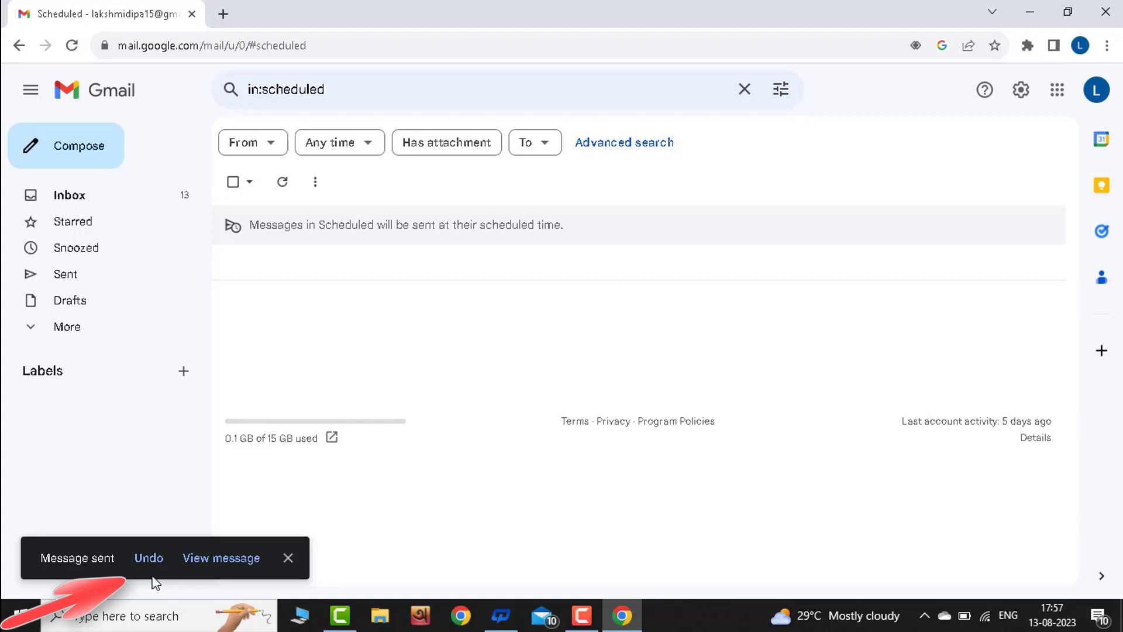
left_click(150, 557)
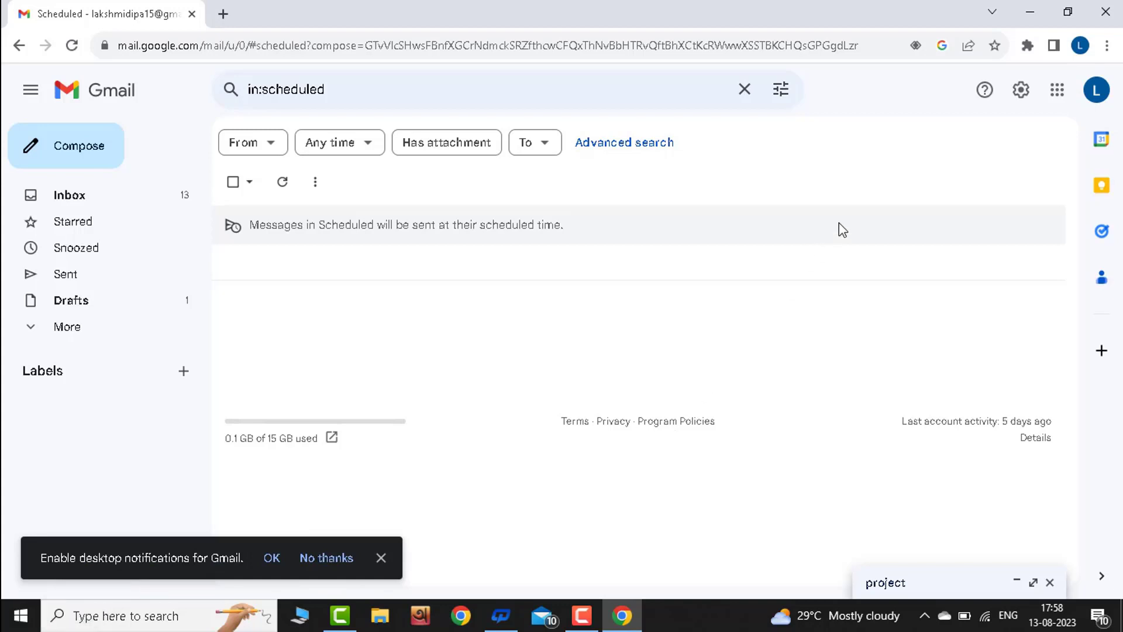
Set the Undo Send cancellation period to 20 seconds in the general settings and save the changes.
left_click(1016, 101)
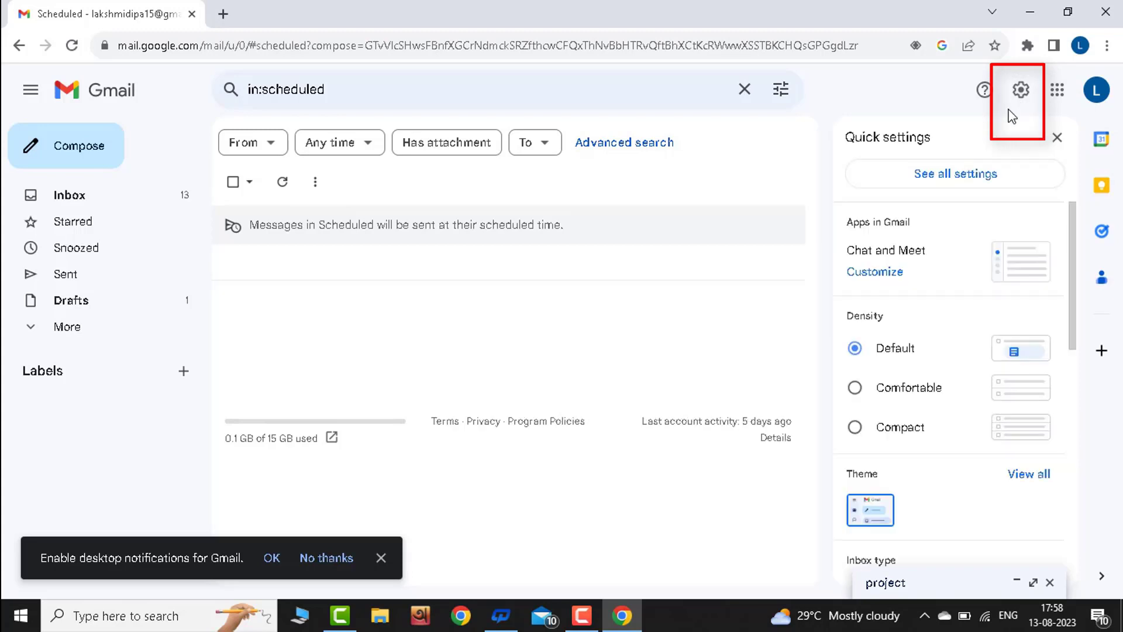
left_click(960, 181)
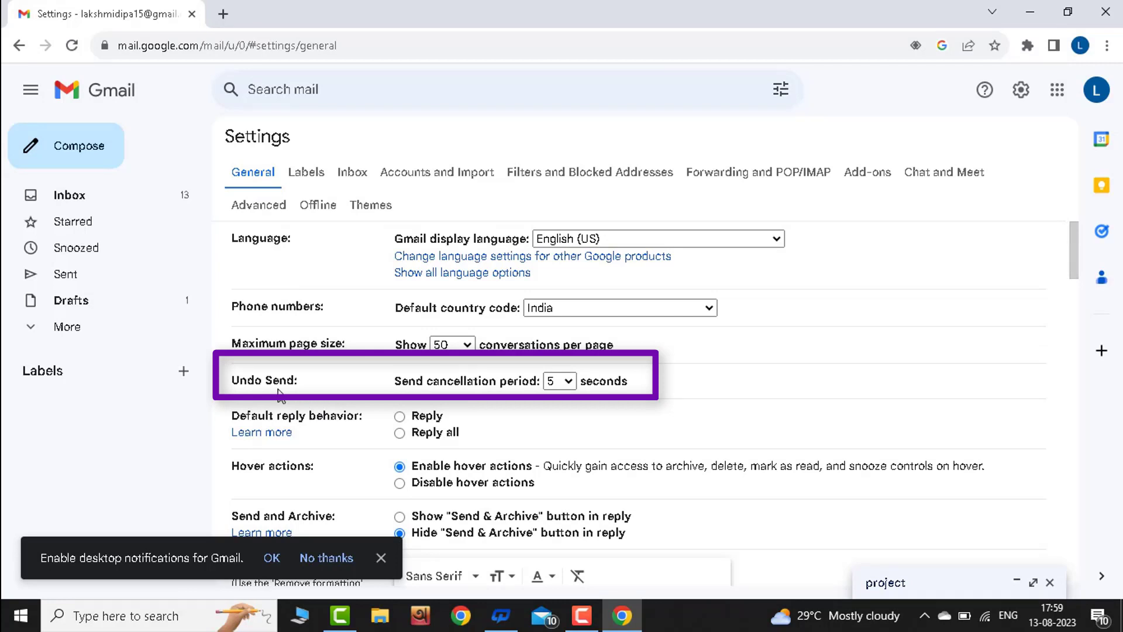
left_click(567, 381)
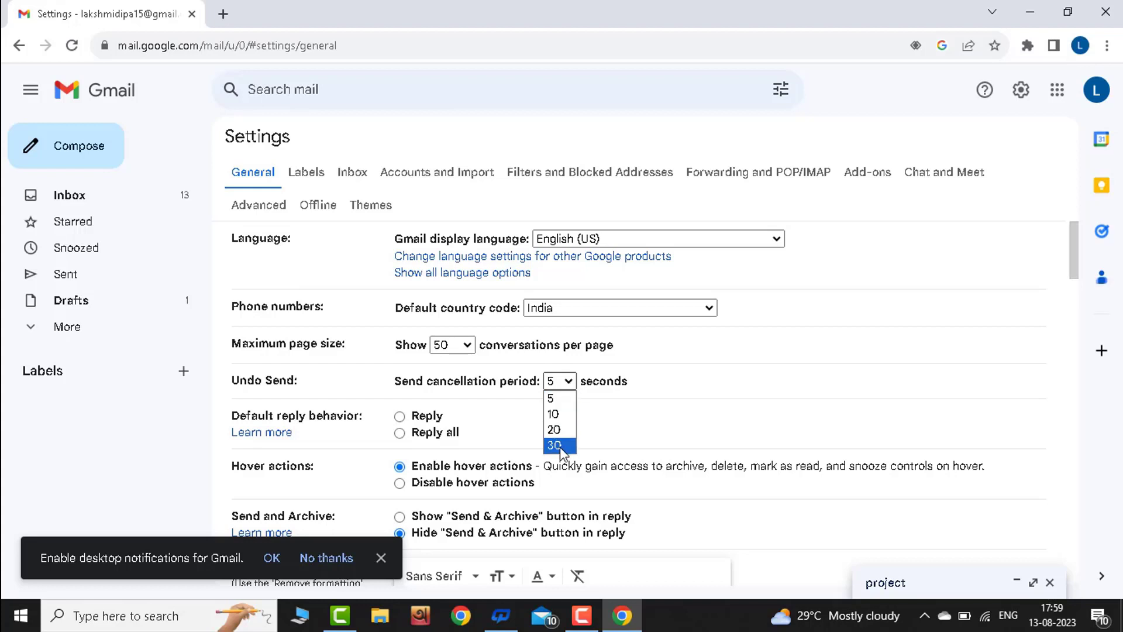
left_click(555, 429)
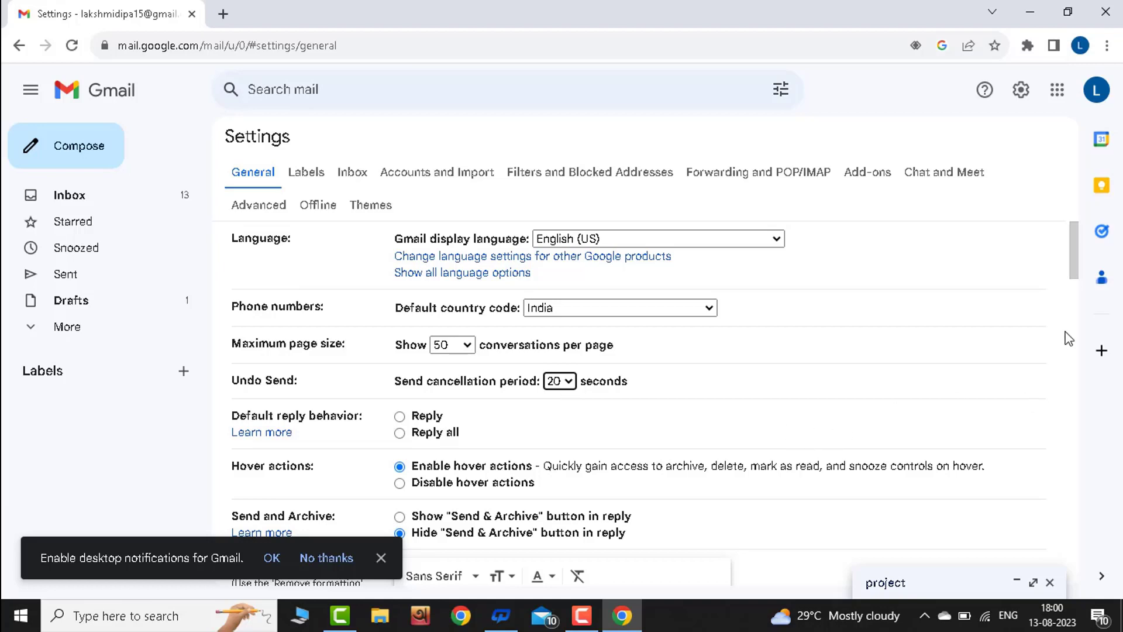
left_click_drag(1075, 266, 1075, 570)
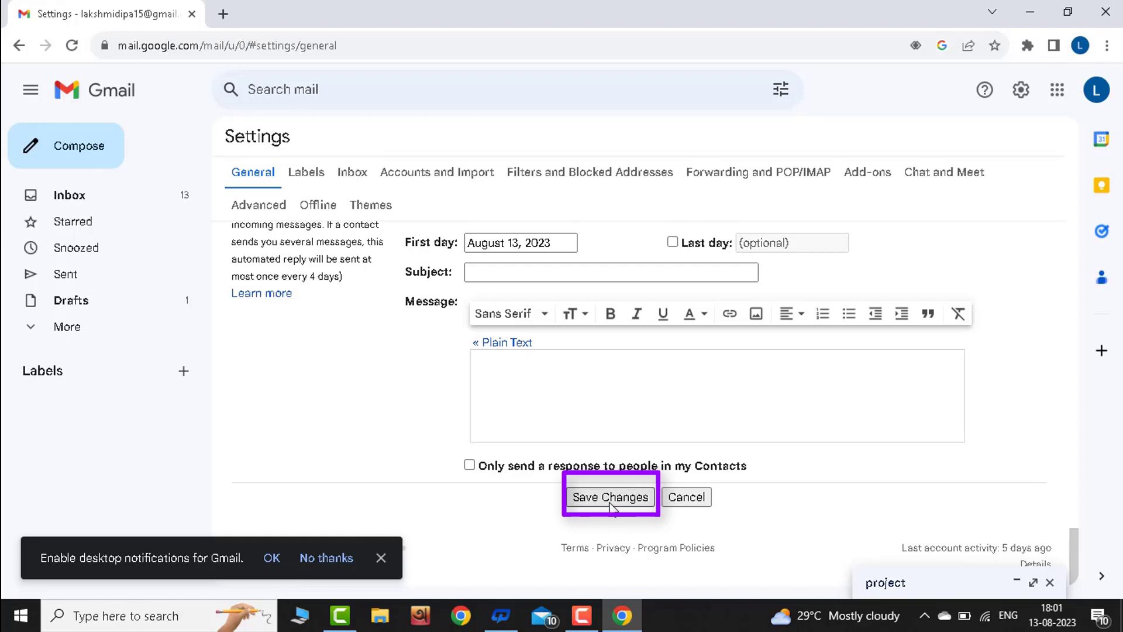
left_click(611, 504)
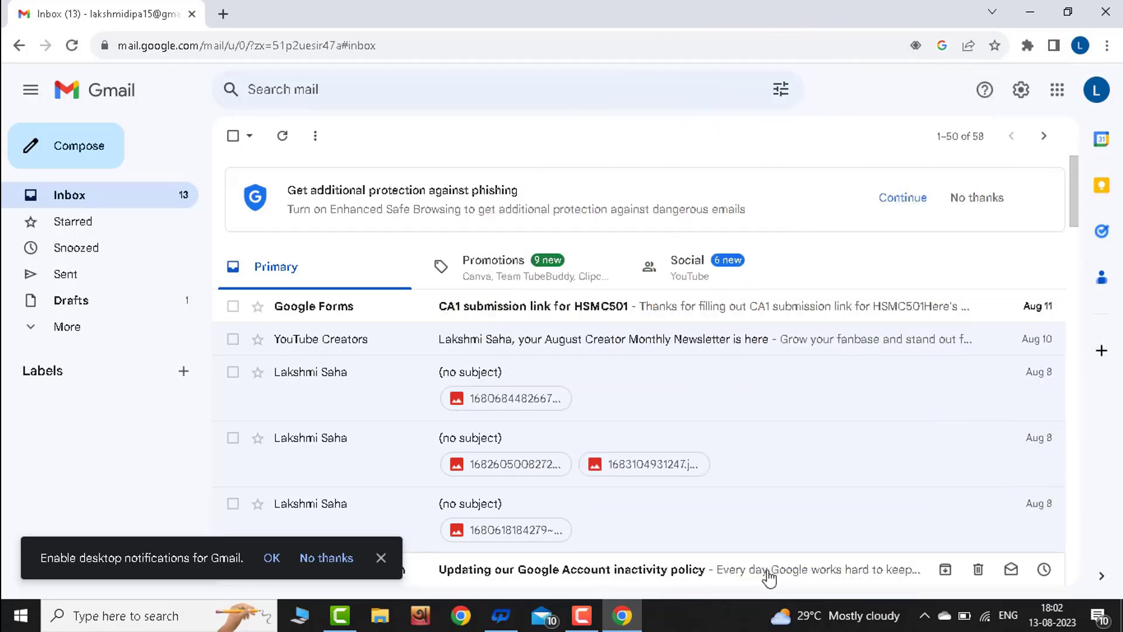
Set the mailbox theme to the plain black one in the theme settings and save it.
left_click(1021, 93)
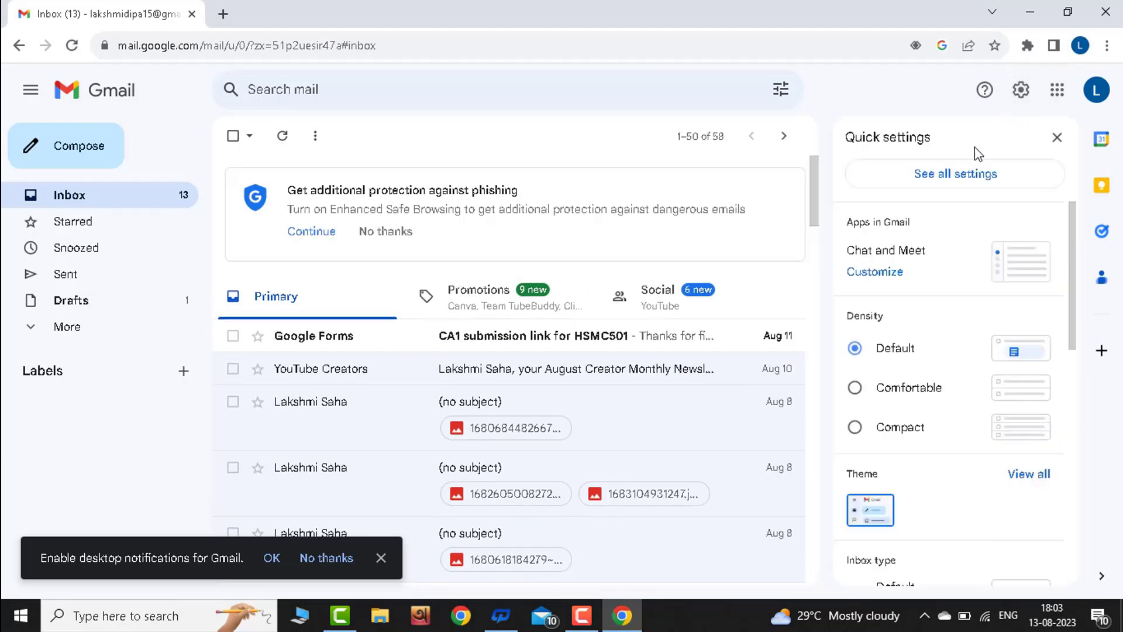
left_click(959, 174)
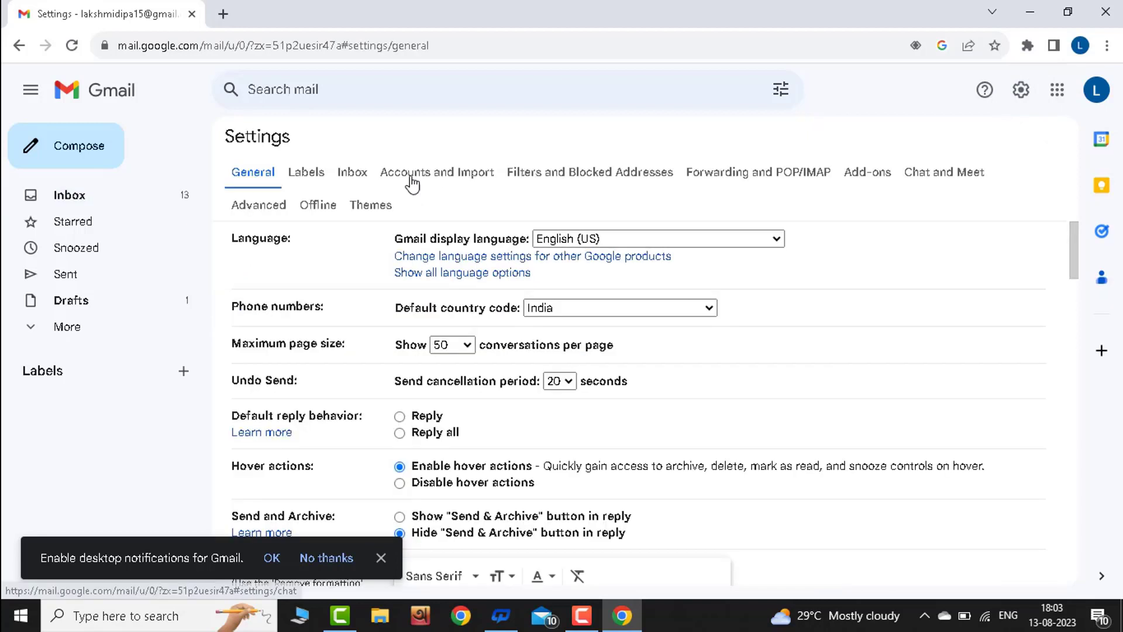
left_click(369, 211)
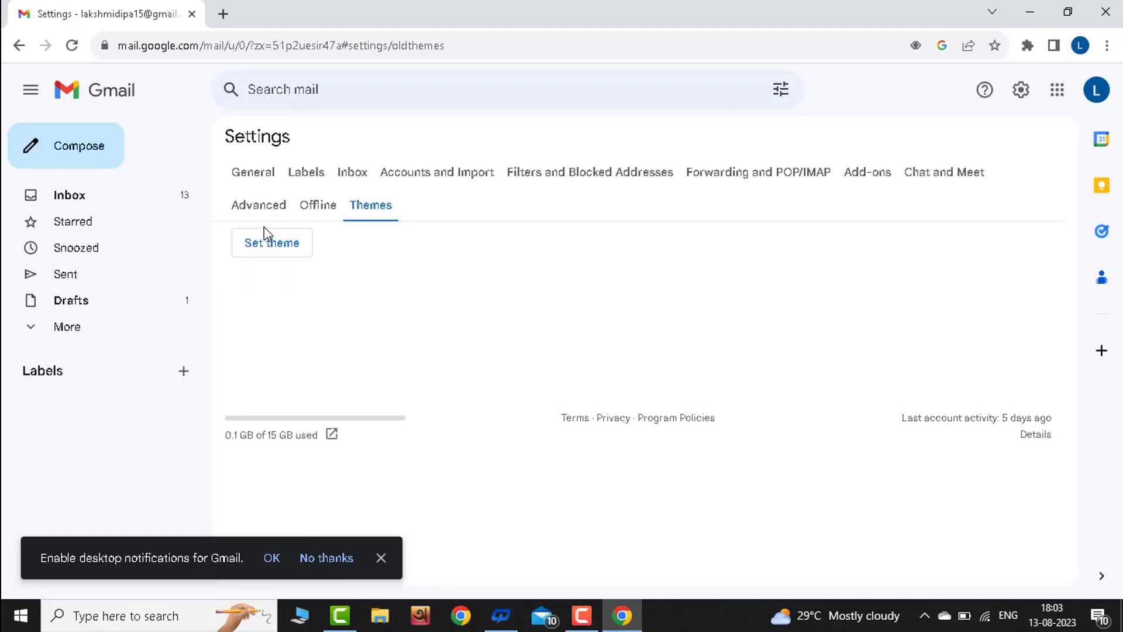
left_click(266, 244)
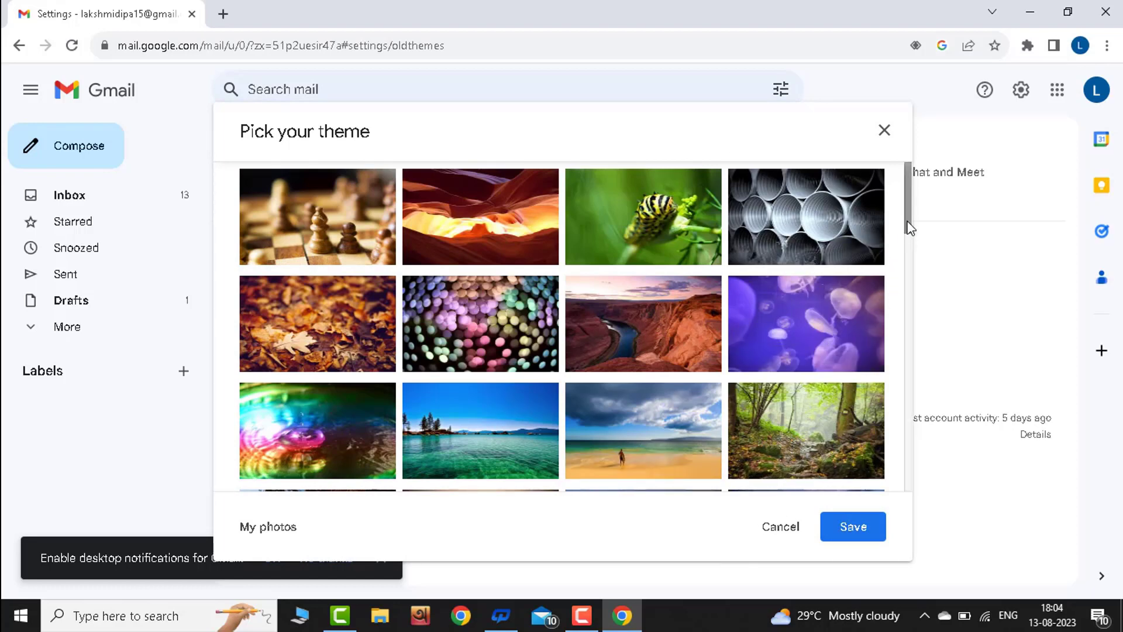
left_click_drag(907, 221, 920, 339)
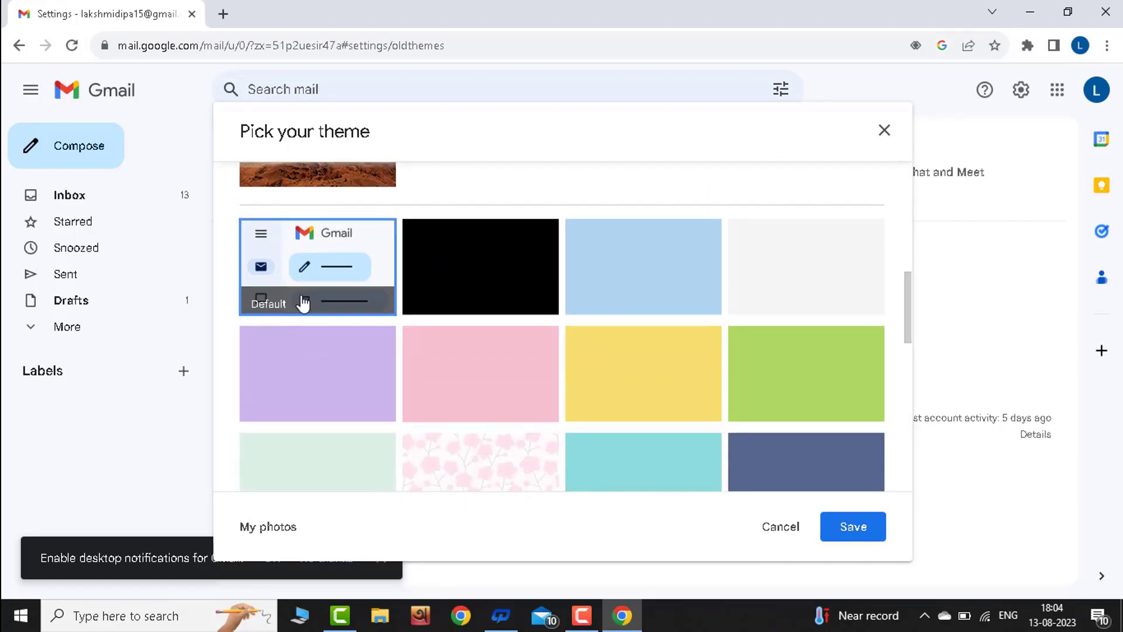
left_click(537, 295)
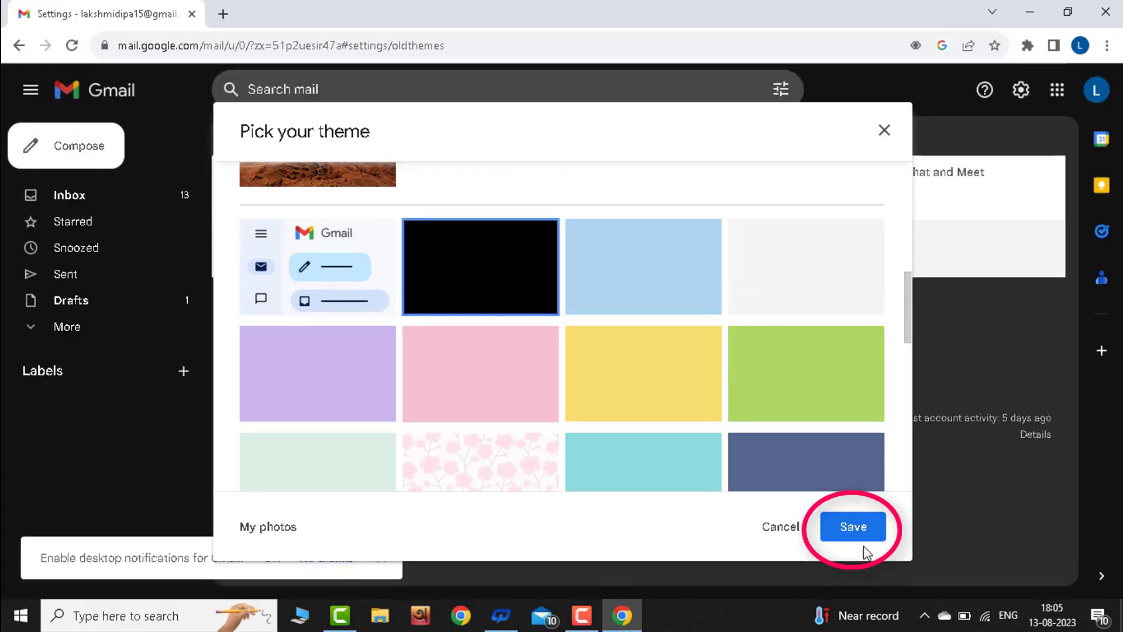
left_click(854, 528)
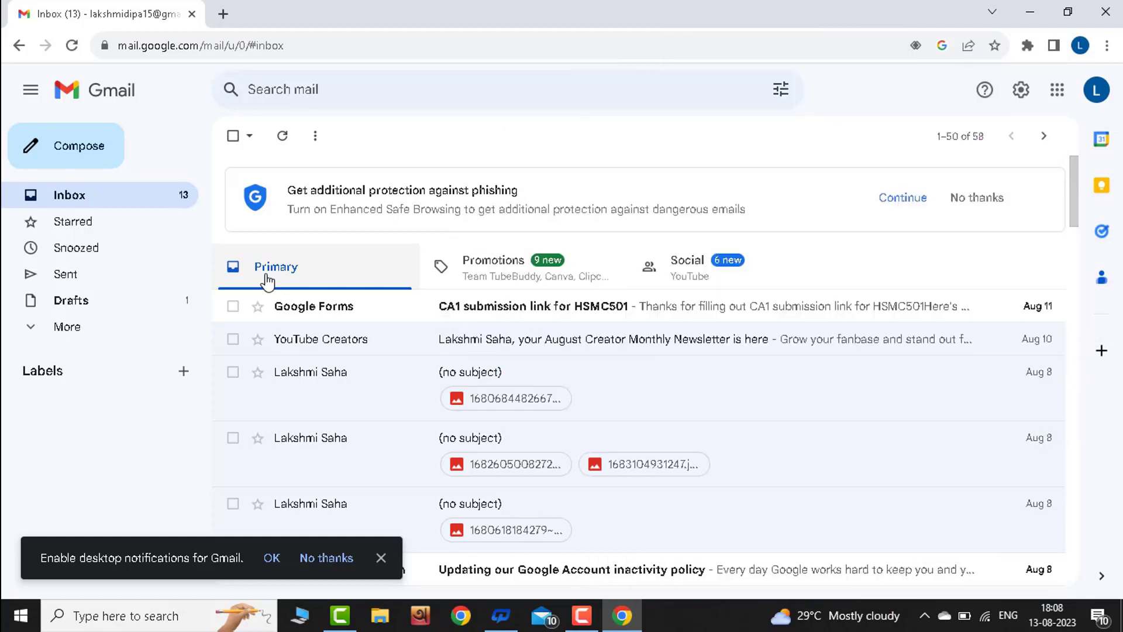
Create a signature named "1st signature" in the general settings, containing the sender's full name and the line "software enginner".
left_click(1019, 91)
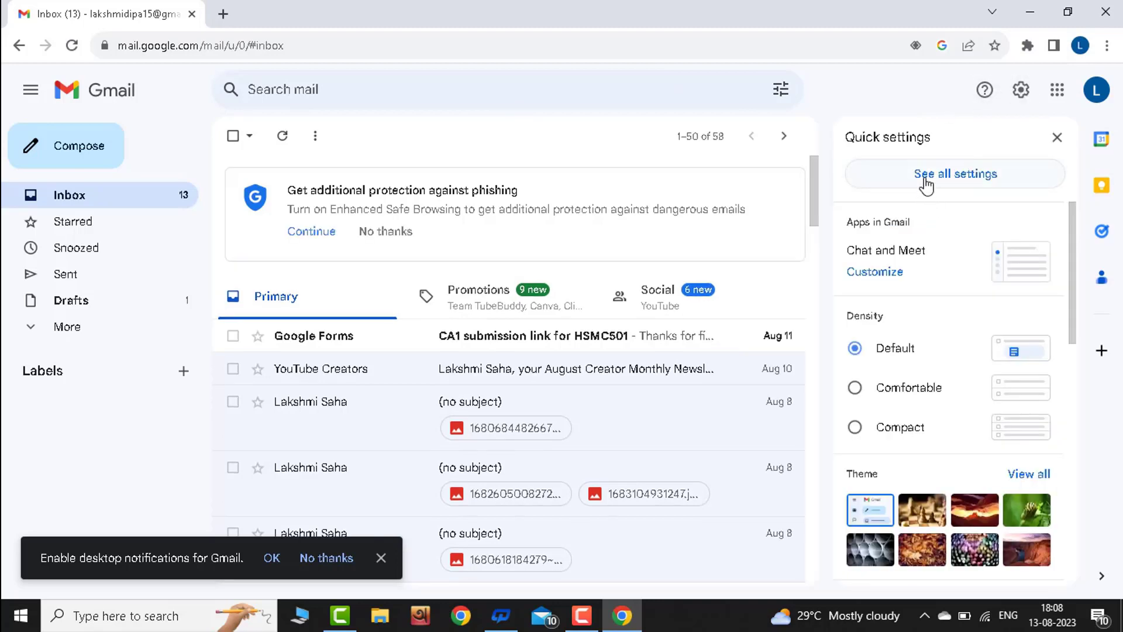
left_click(925, 176)
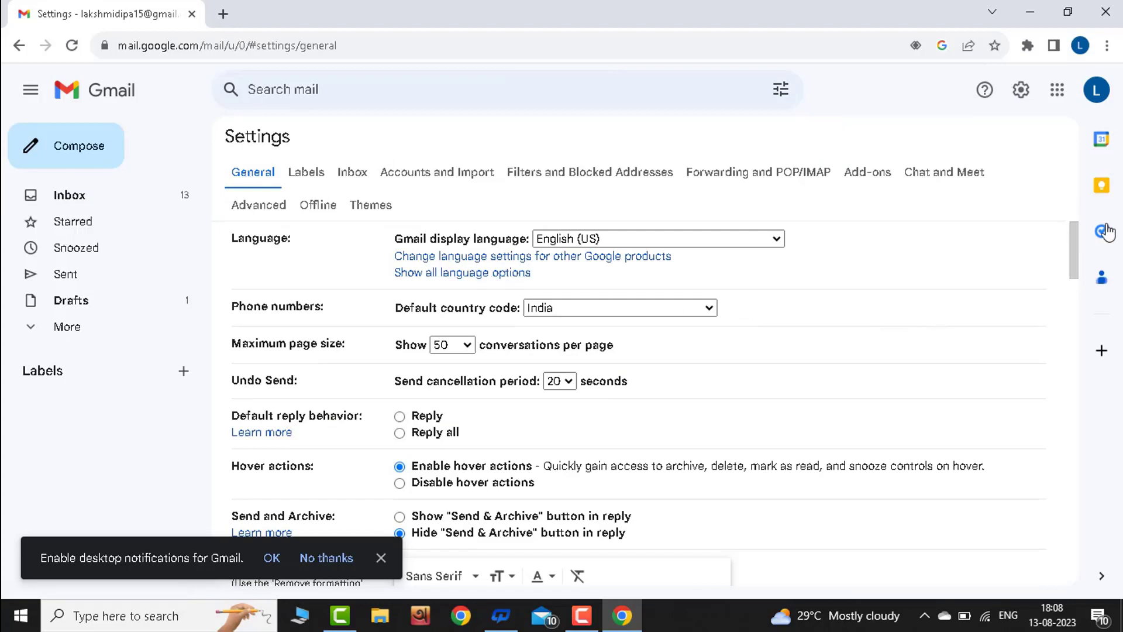
left_click_drag(1074, 251, 1074, 507)
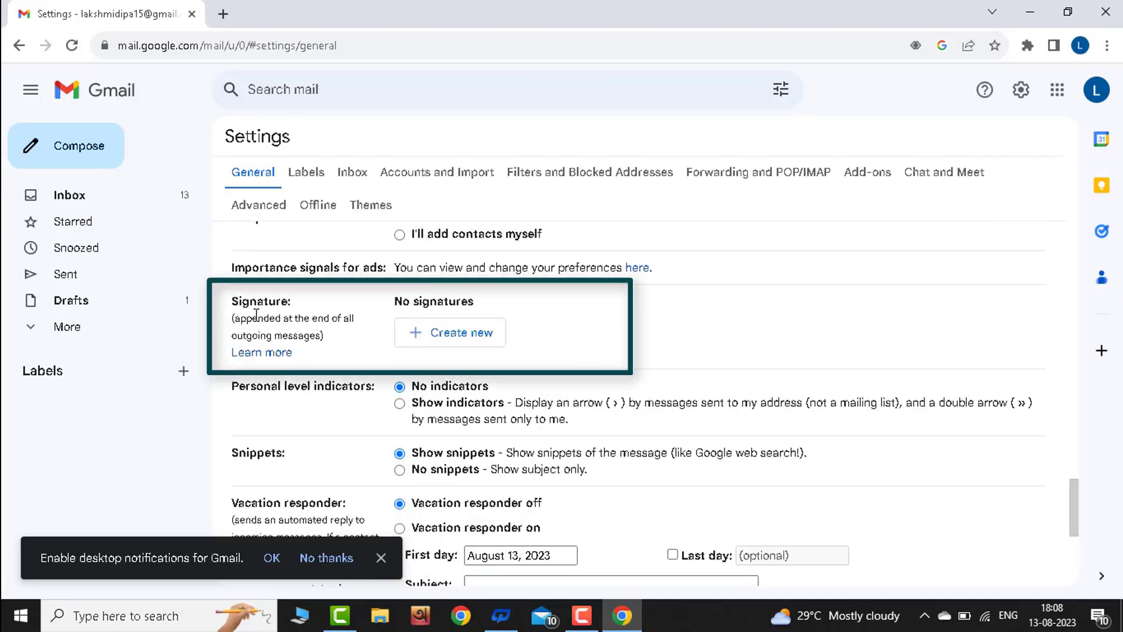
left_click(452, 334)
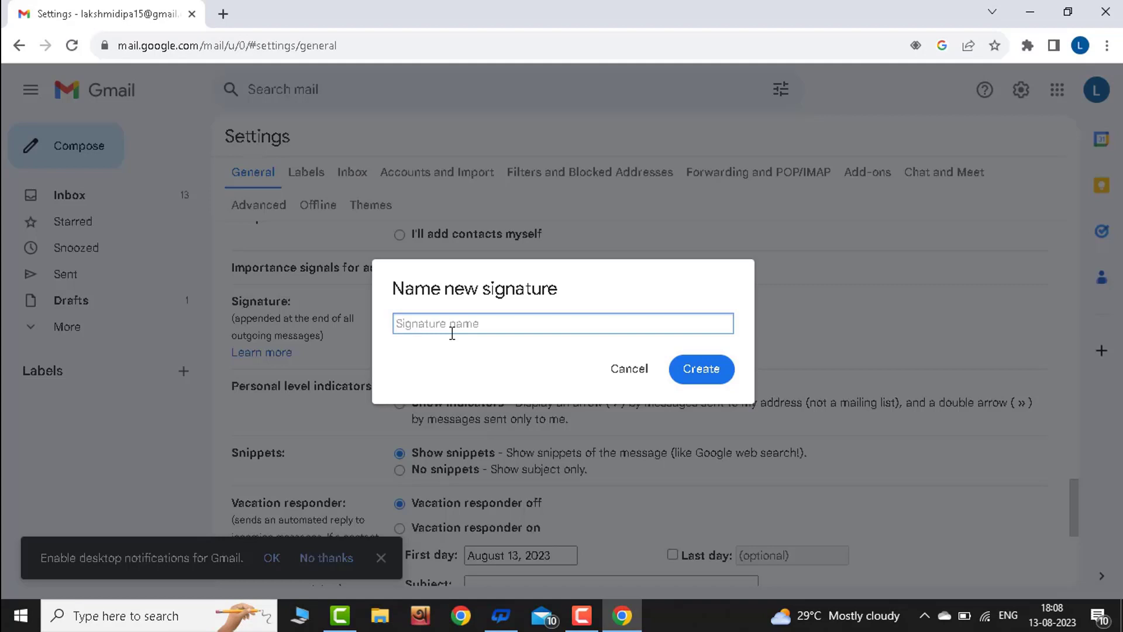
type("1st signature")
left_click(705, 380)
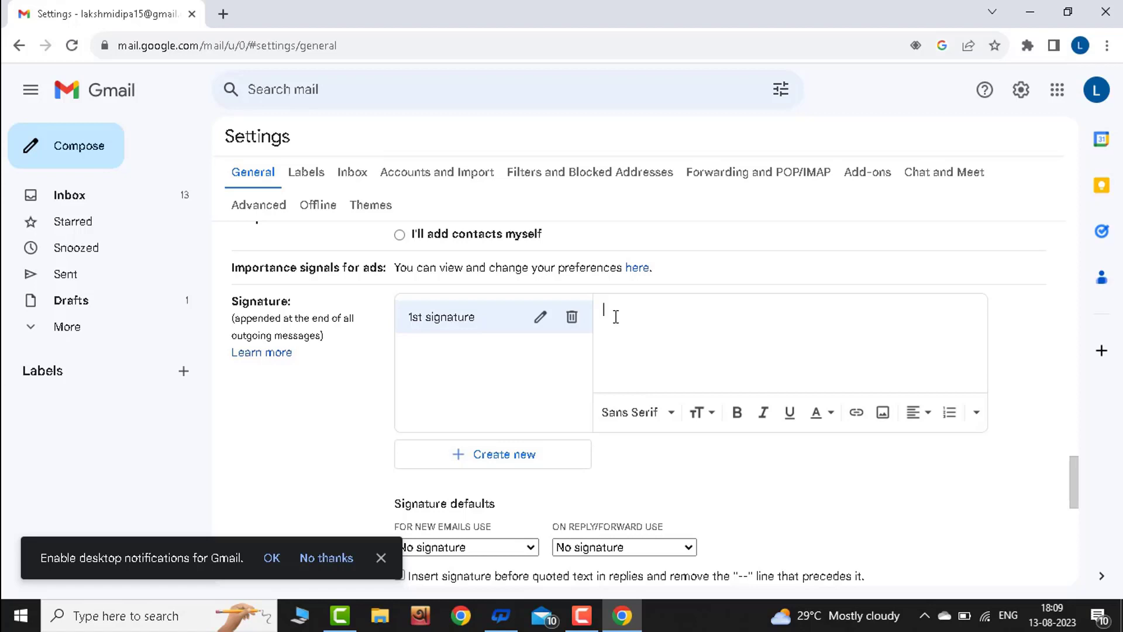
type("Lakshmi Saha software enginner")
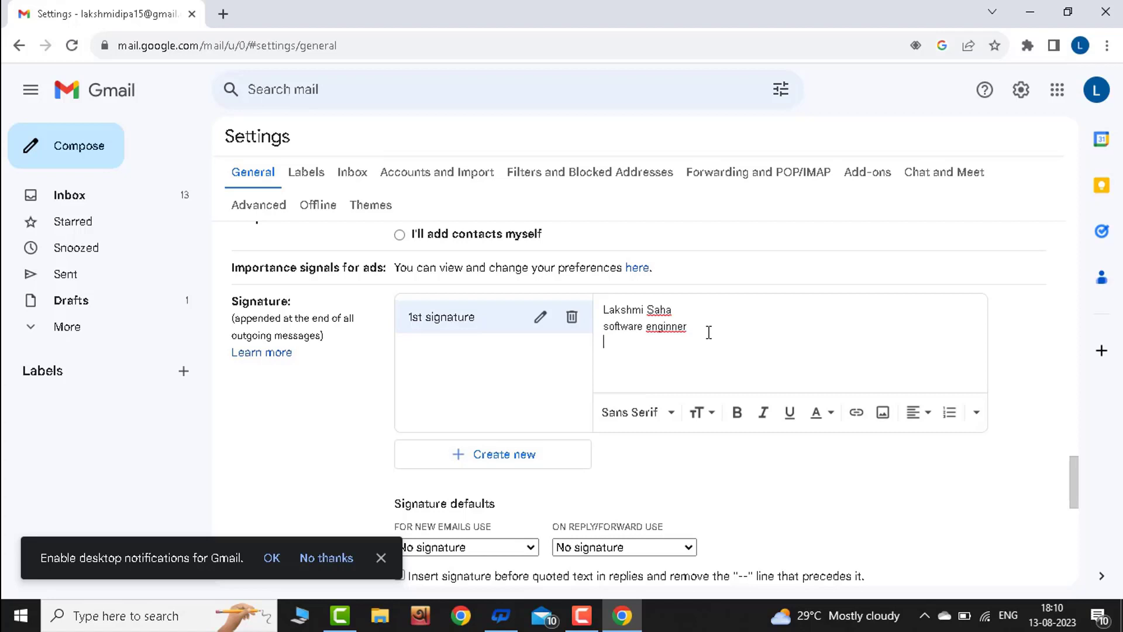
Upload the handwritten signature image sign.jpg from the "my document" folder in Documents and insert it below the signature text.
left_click(881, 423)
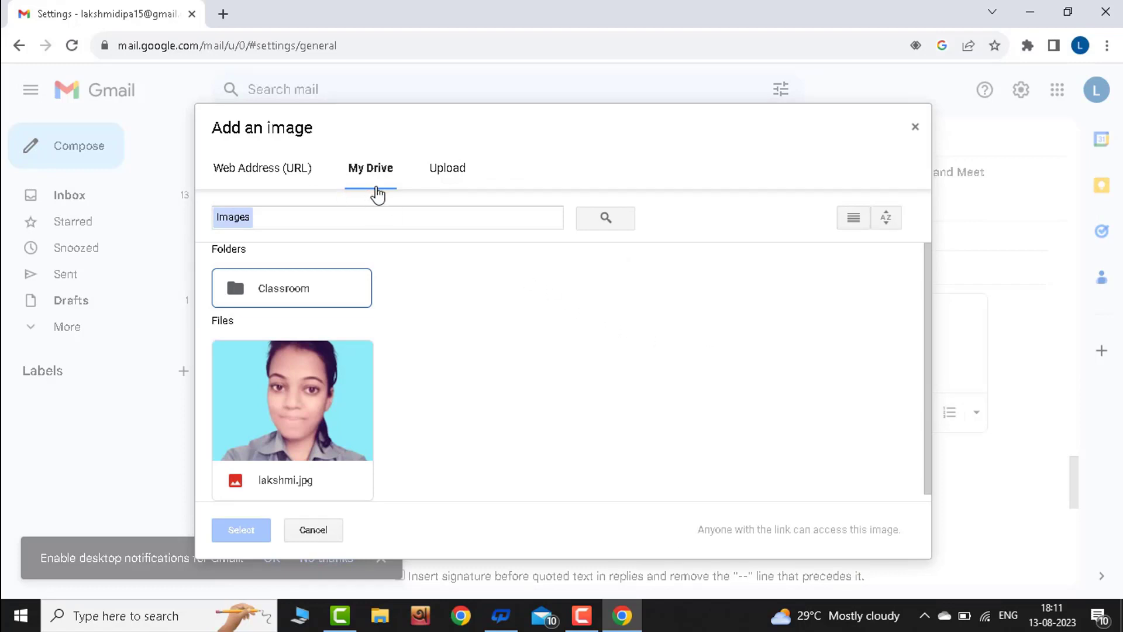
left_click(446, 174)
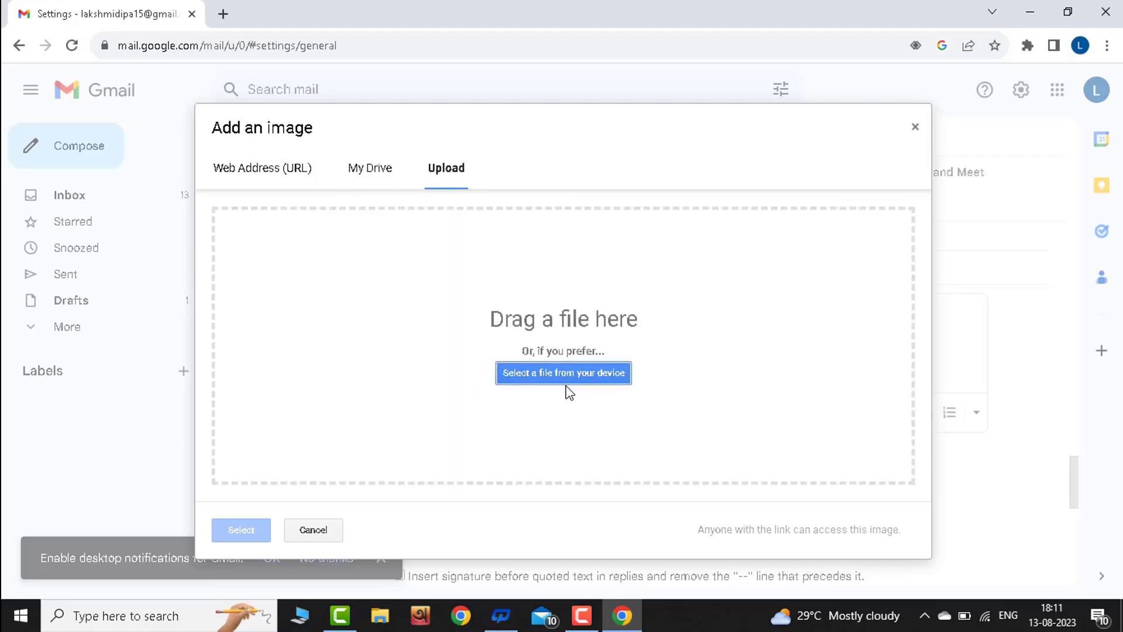
left_click(610, 379)
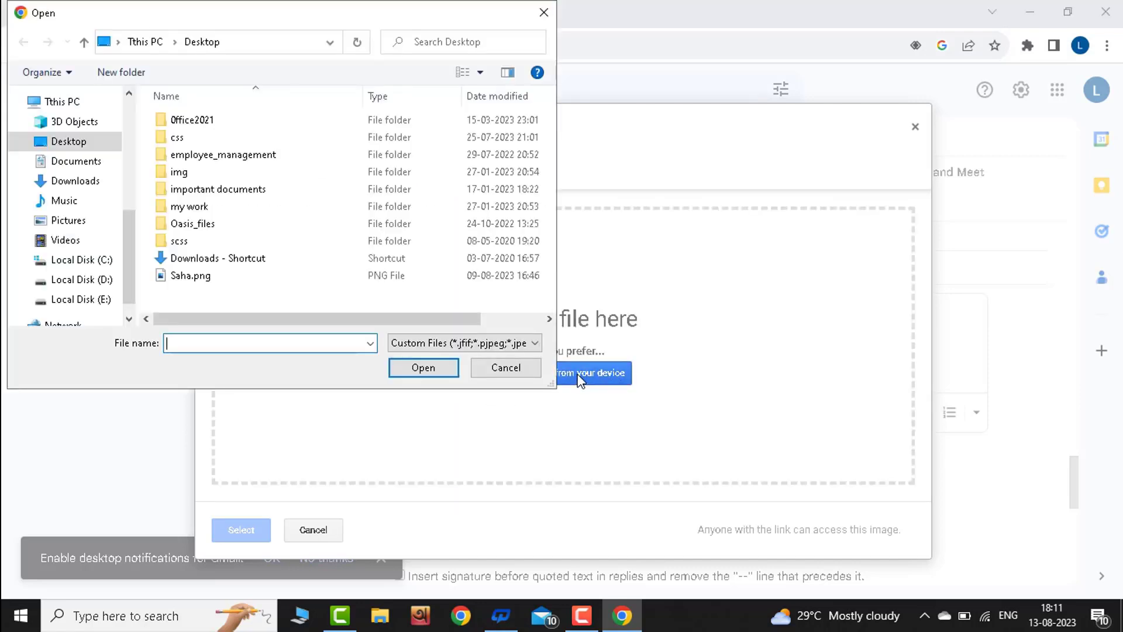
left_click(71, 160)
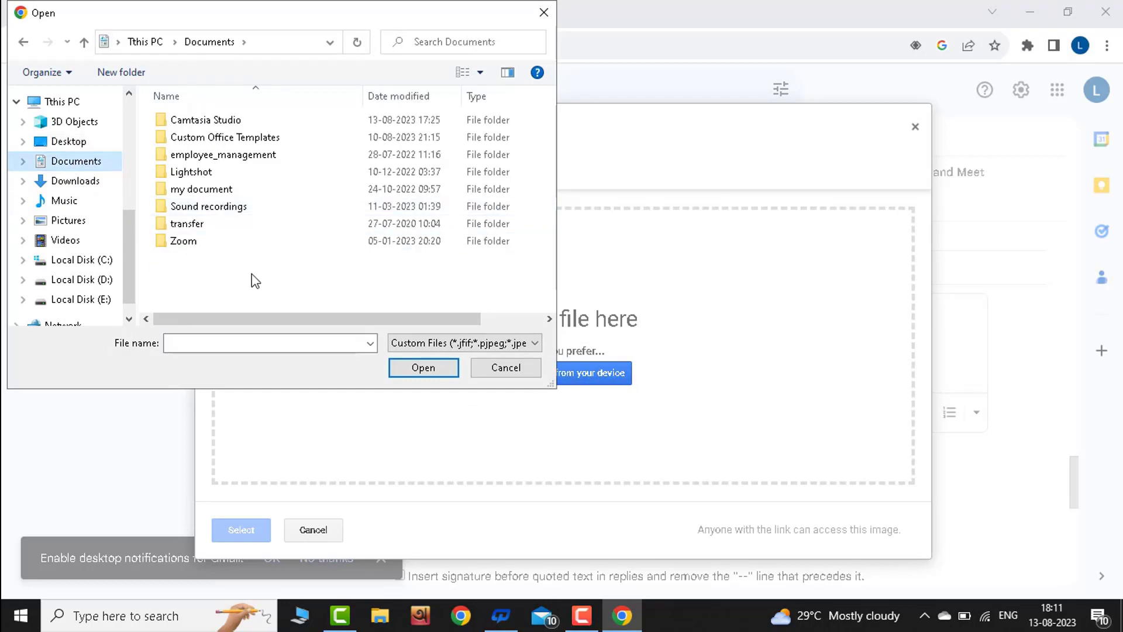
double_click(212, 190)
left_click(437, 367)
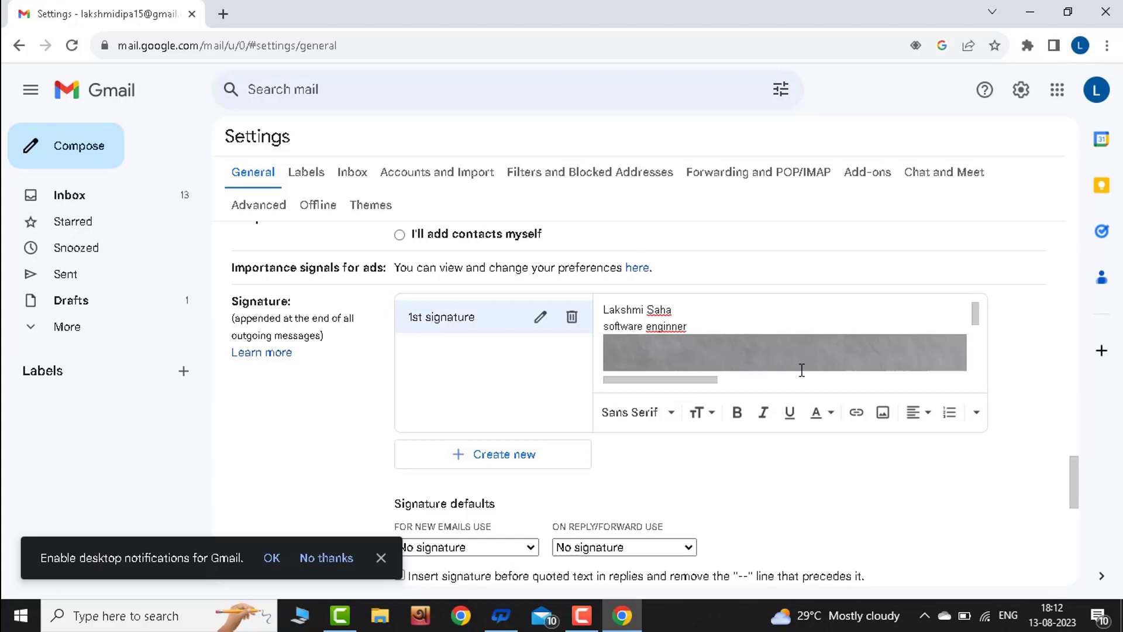
Resize the inserted signature image to Small and save the settings changes.
left_click(773, 362)
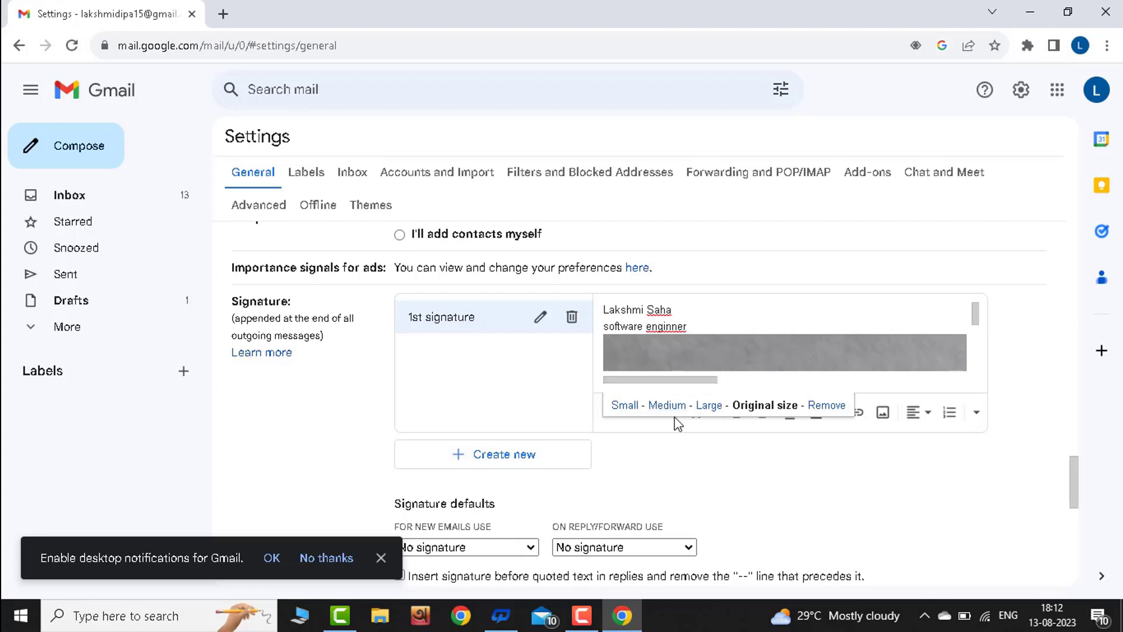
left_click(623, 406)
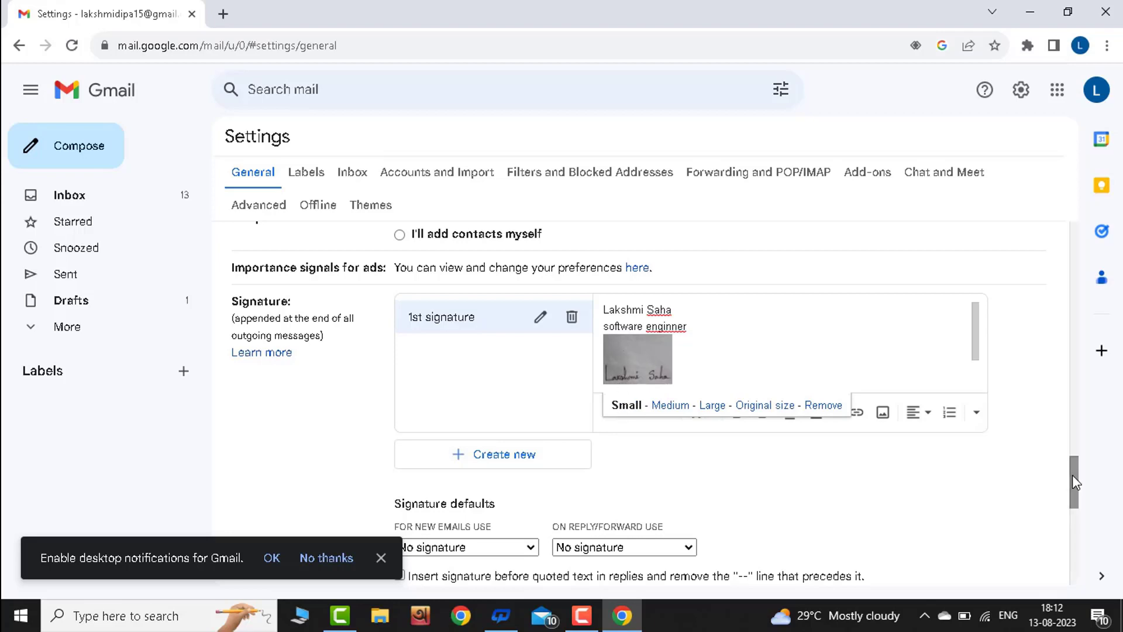
left_click_drag(1072, 475, 1075, 576)
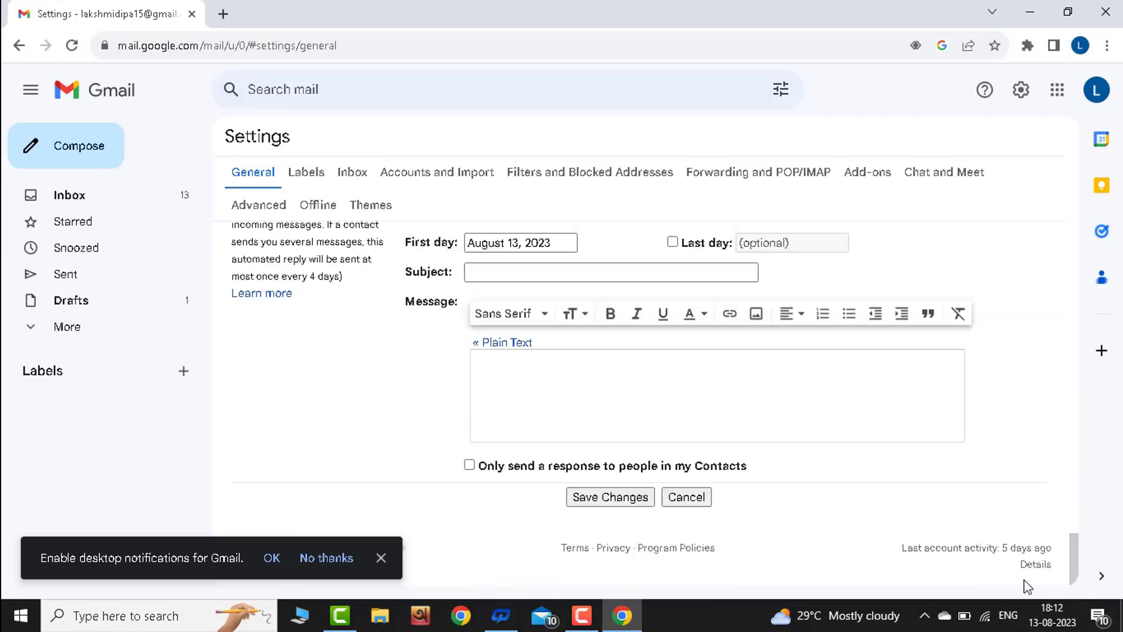
left_click(600, 498)
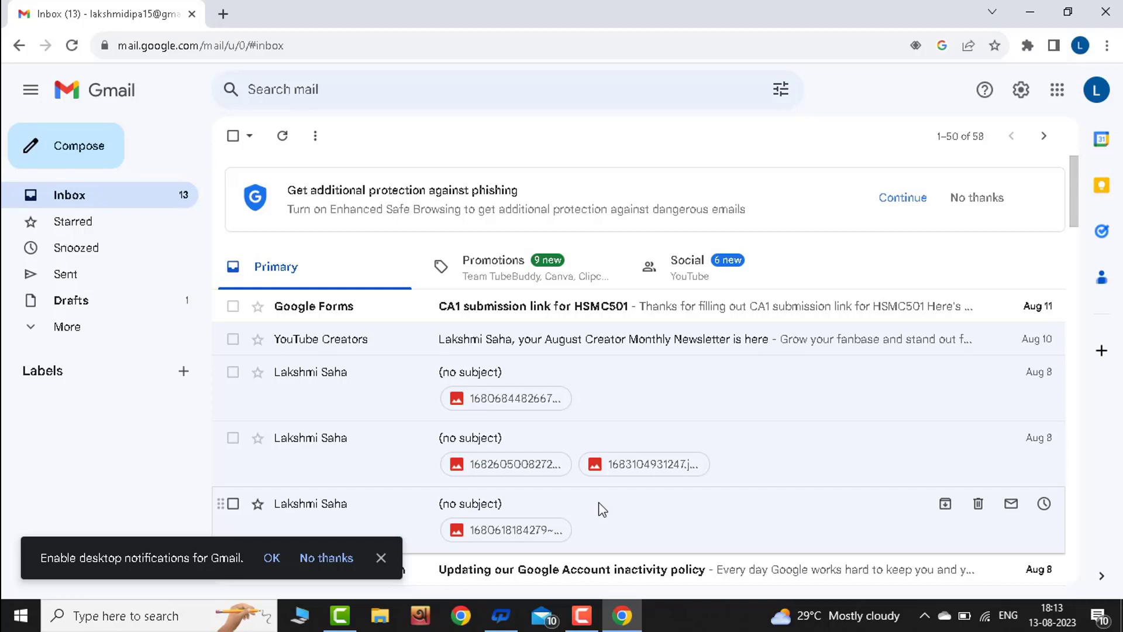
Create another signature named "2nd signature" in the general settings, with the lines "B.I.T" and "youtuber".
left_click(1019, 93)
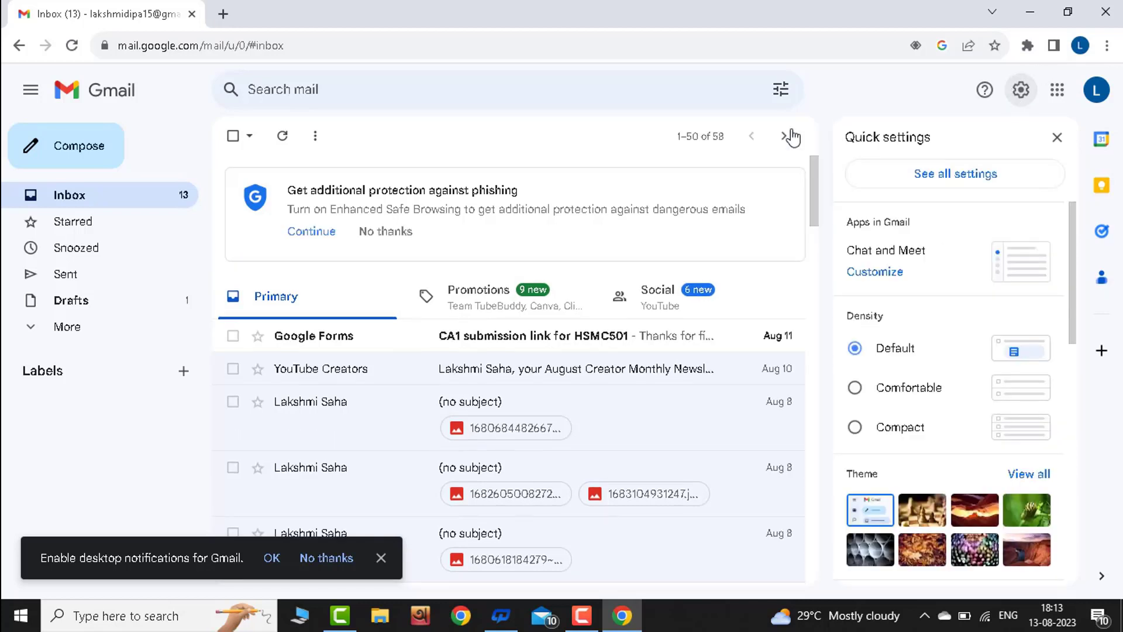
left_click(929, 178)
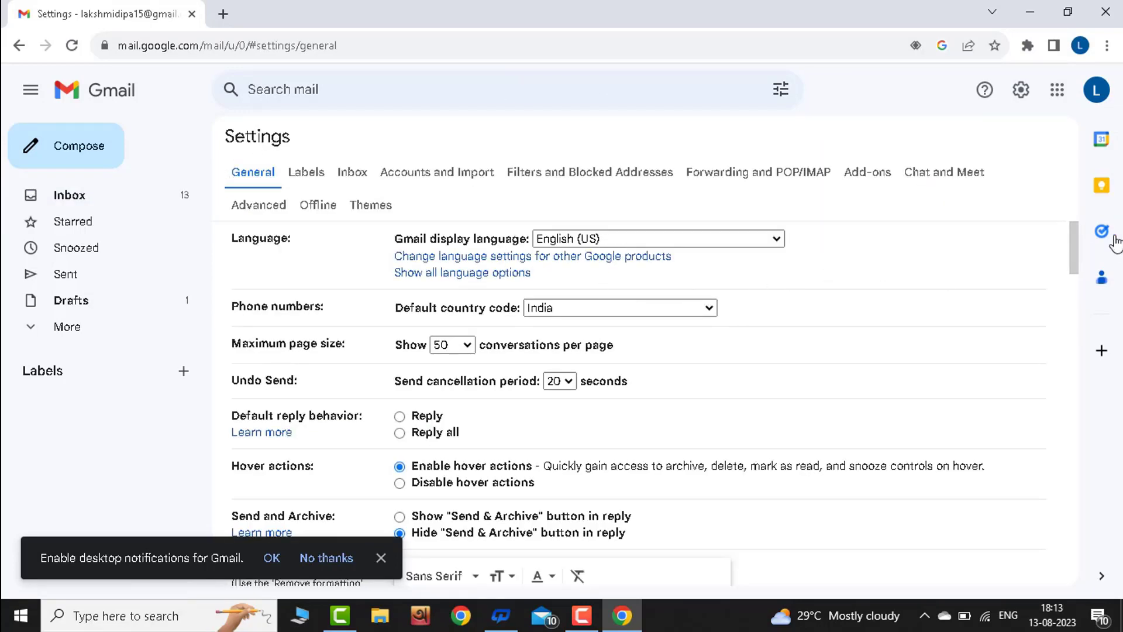
left_click_drag(1072, 253, 1073, 478)
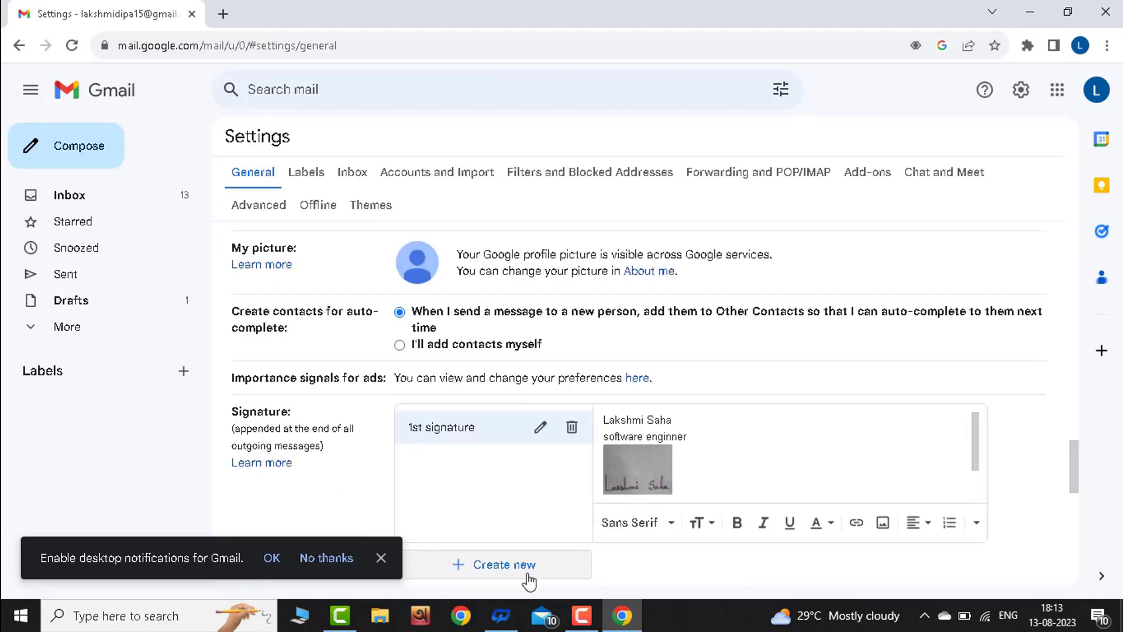
left_click(495, 573)
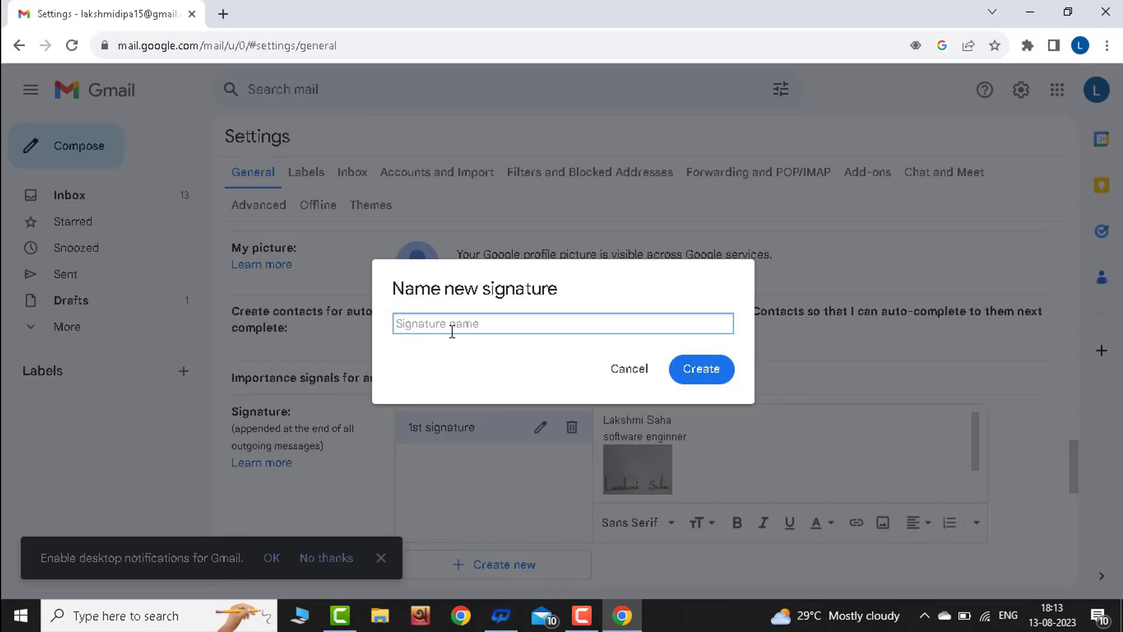
type("2nd signature")
left_click(705, 371)
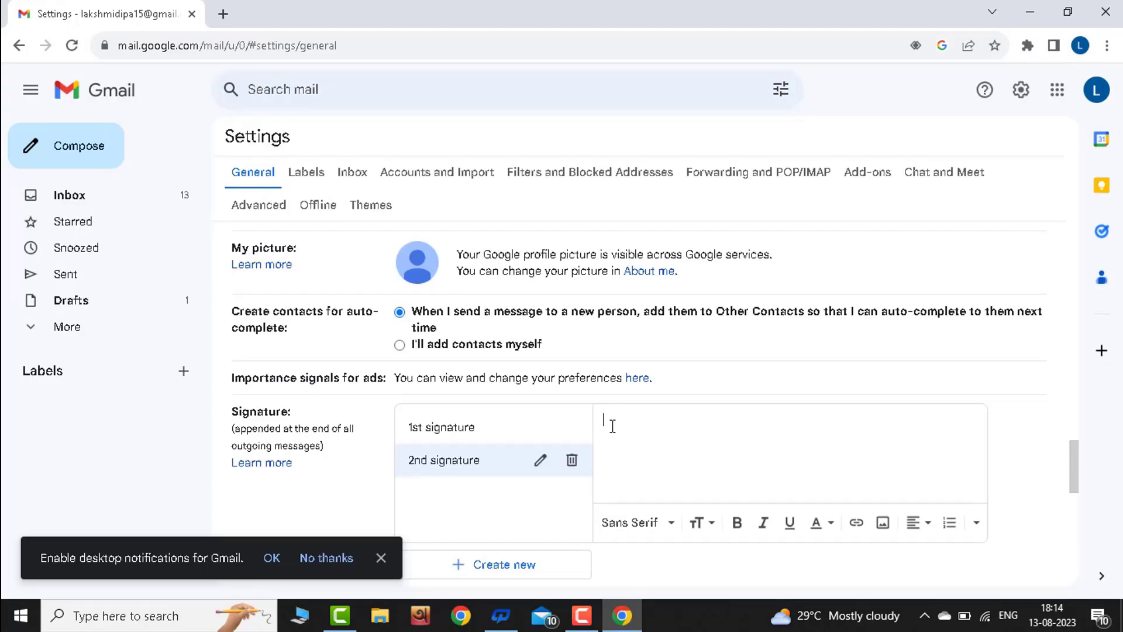
type("B.I.T")
key("Return")
type("youtuber")
Upload "bit logo.jpg" from Local Disk (E:) and insert it into the second signature.
left_click(883, 523)
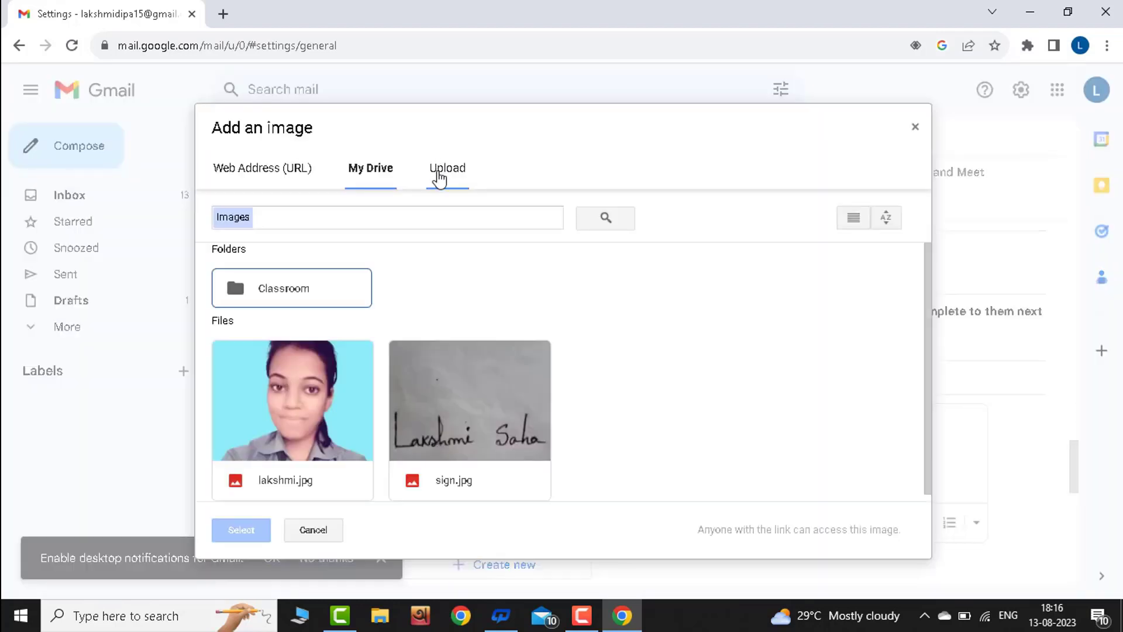
left_click(439, 179)
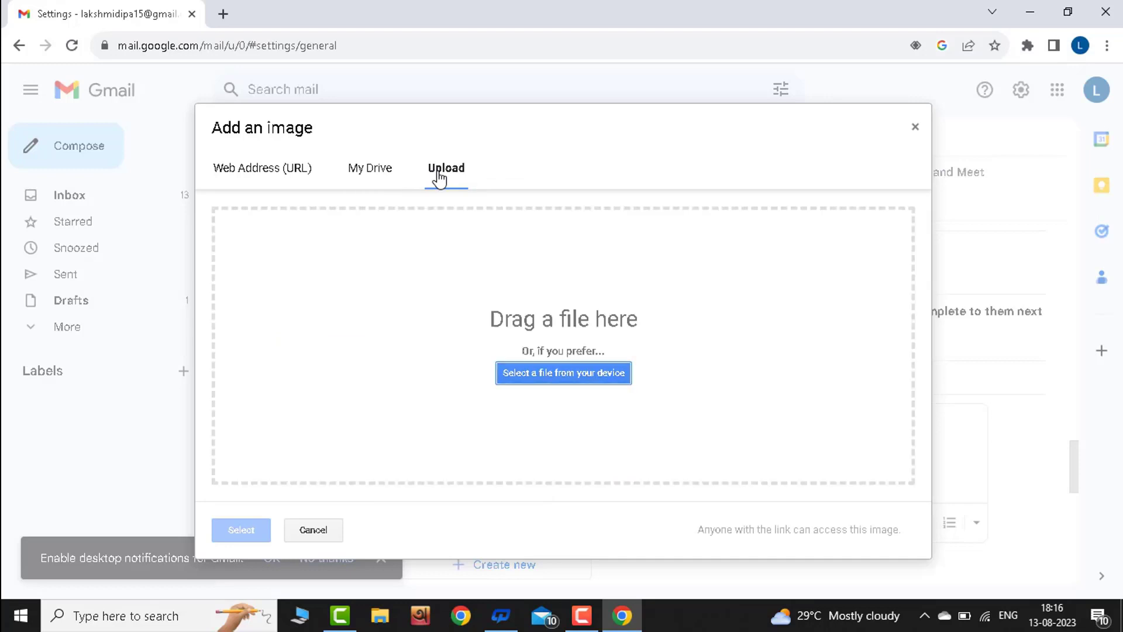
left_click(529, 372)
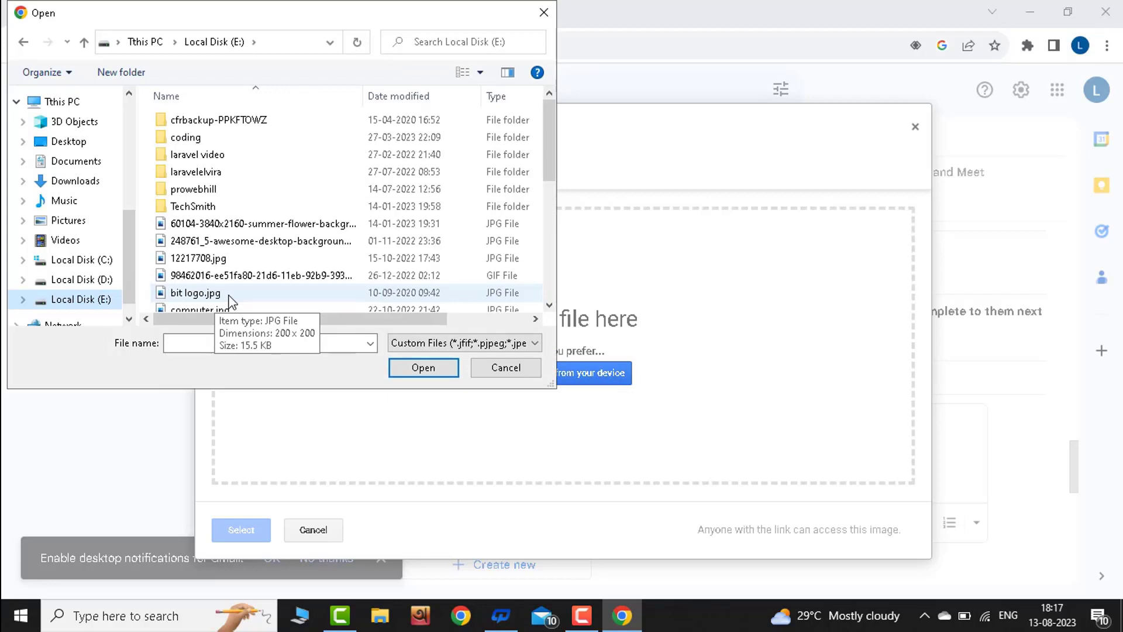
left_click(207, 299)
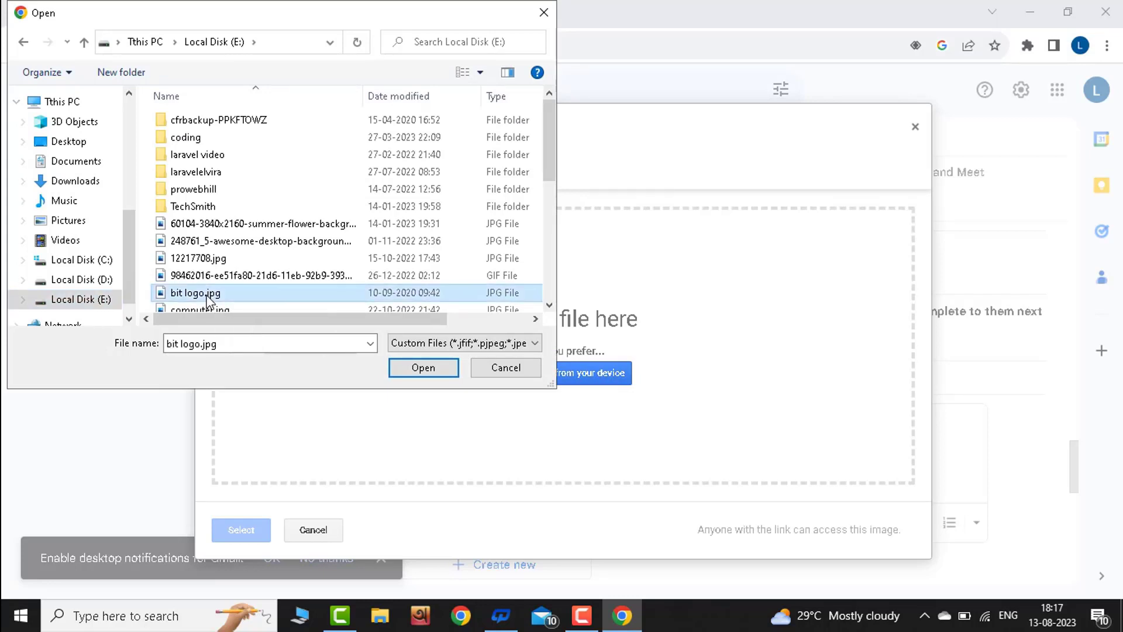
left_click(430, 372)
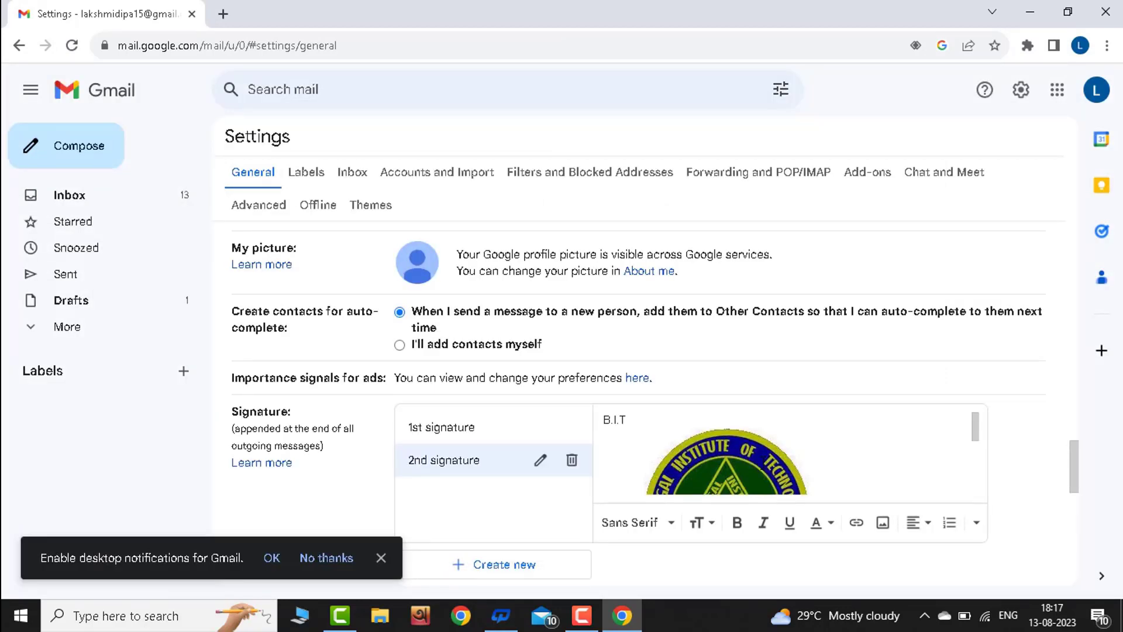
Resize the logo image in the second signature to Small and save the settings changes.
left_click(726, 465)
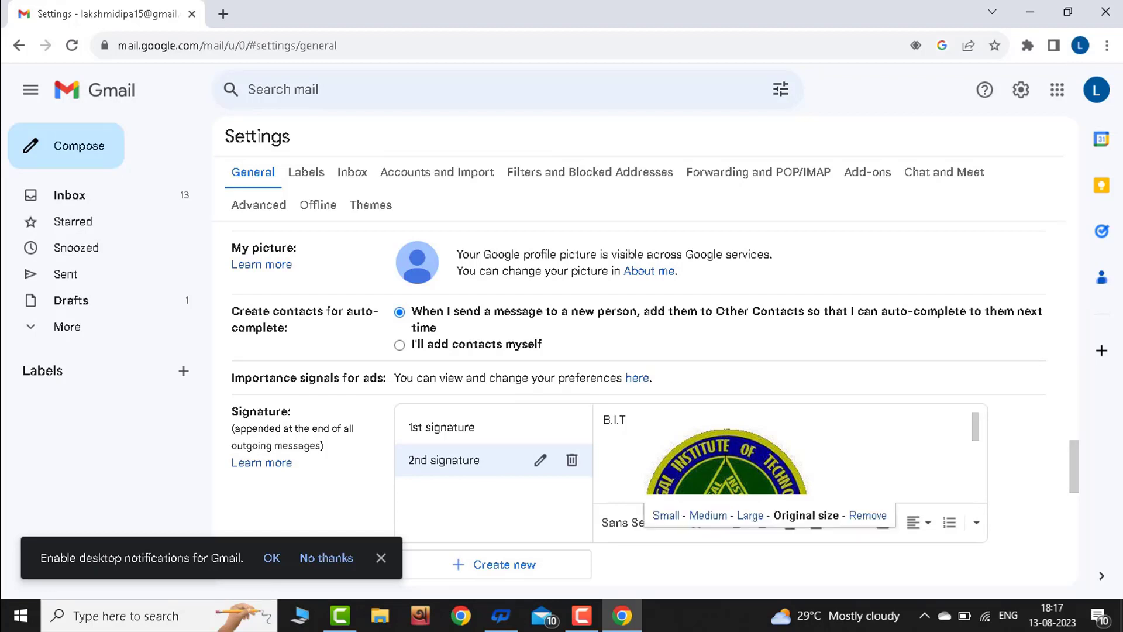
left_click(666, 516)
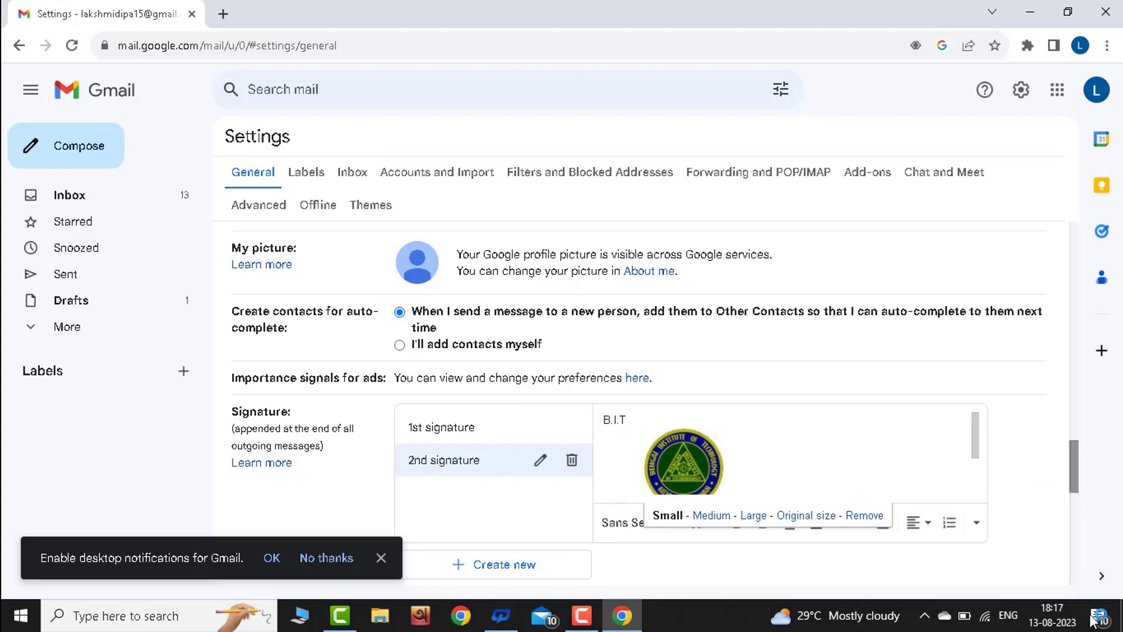
scroll(603, 496, "down", 10)
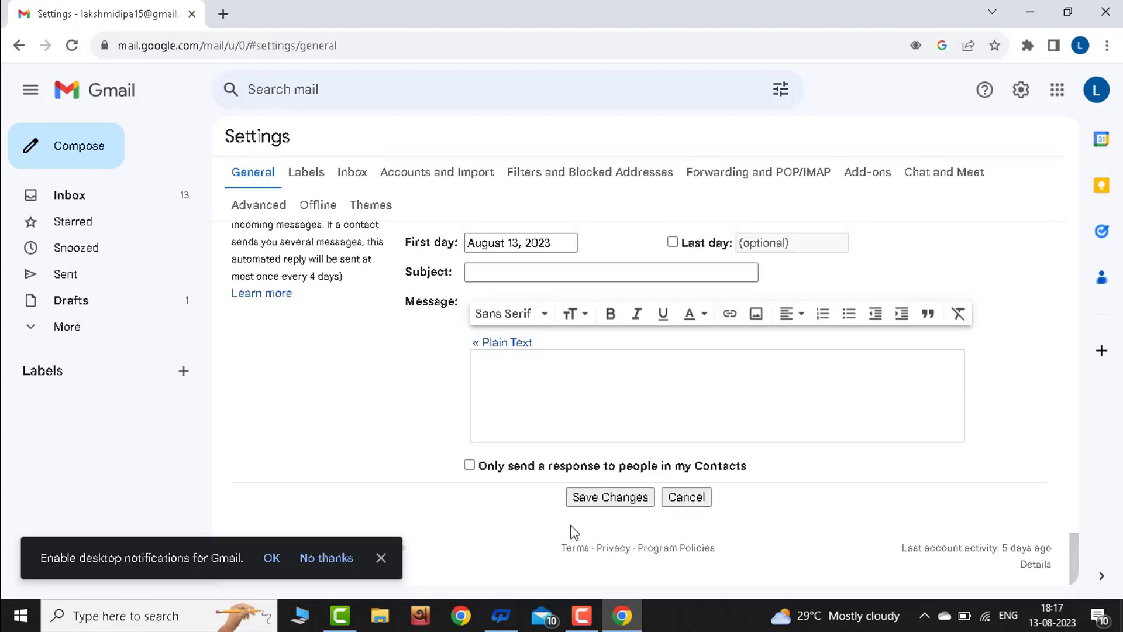
left_click(608, 497)
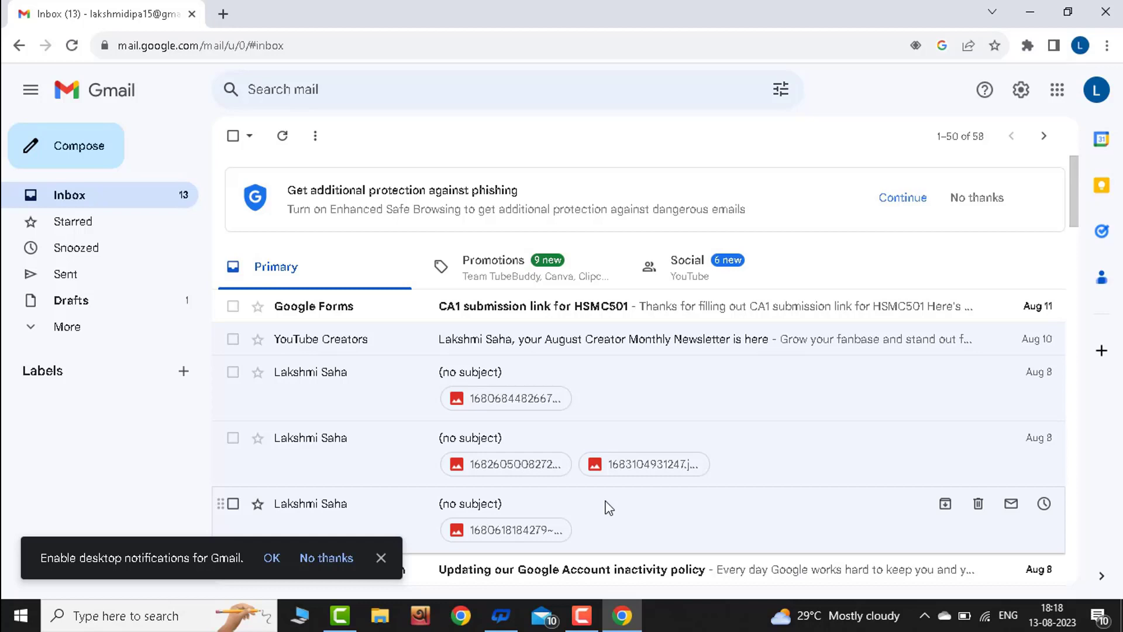
Compose a message to the suggested contact, insert the "2nd signature" in its body, and send it.
left_click(69, 155)
left_click(694, 256)
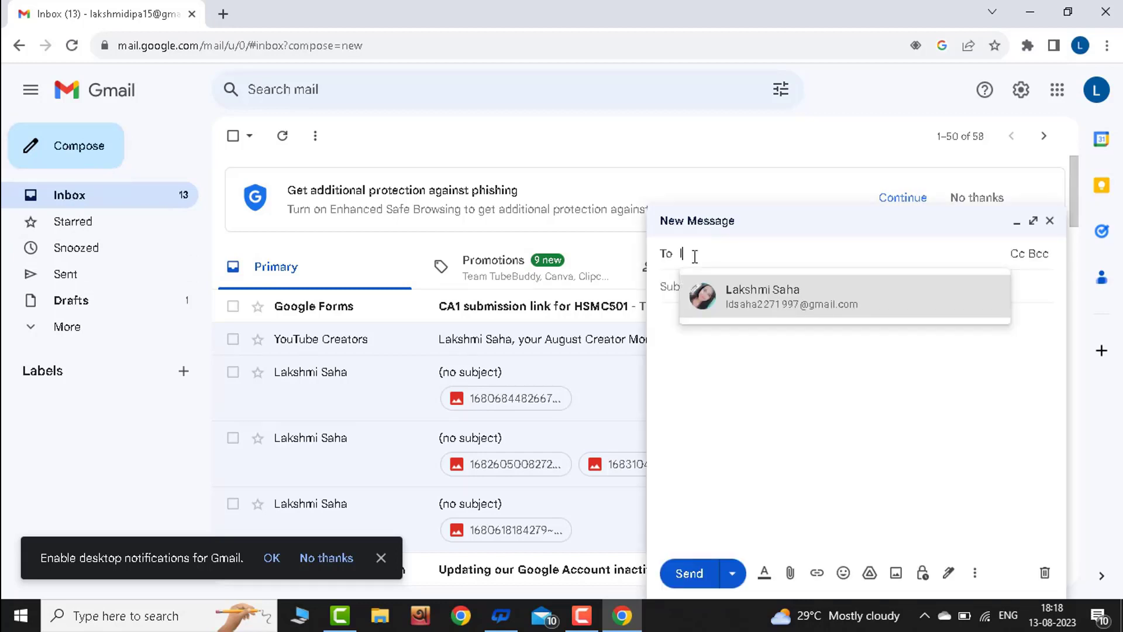
left_click(721, 290)
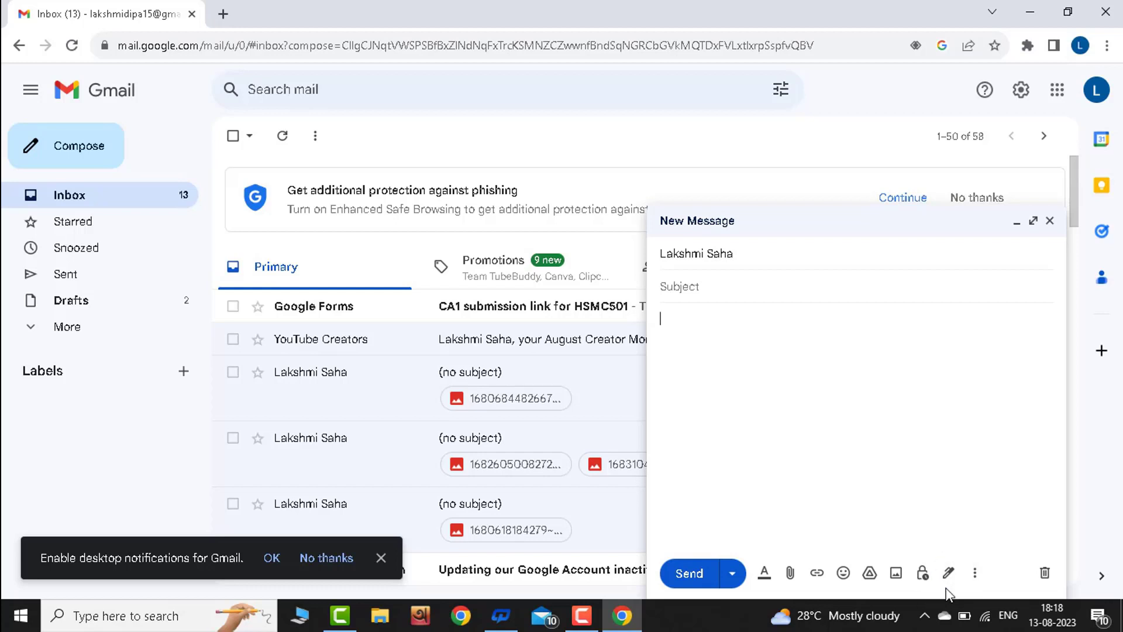
left_click(948, 573)
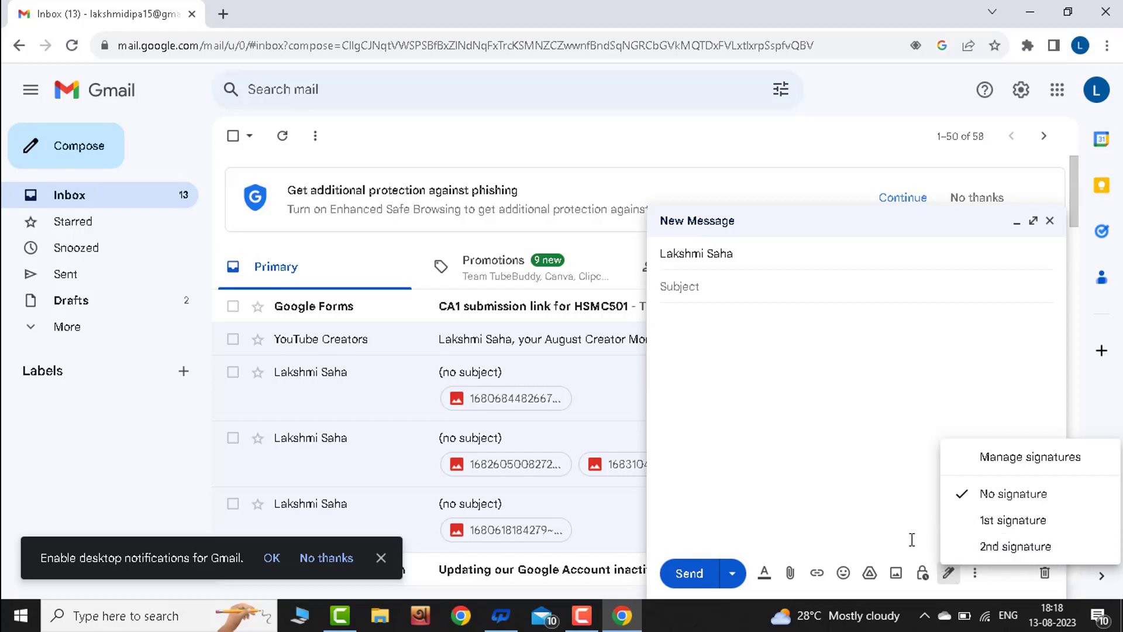
left_click(1003, 550)
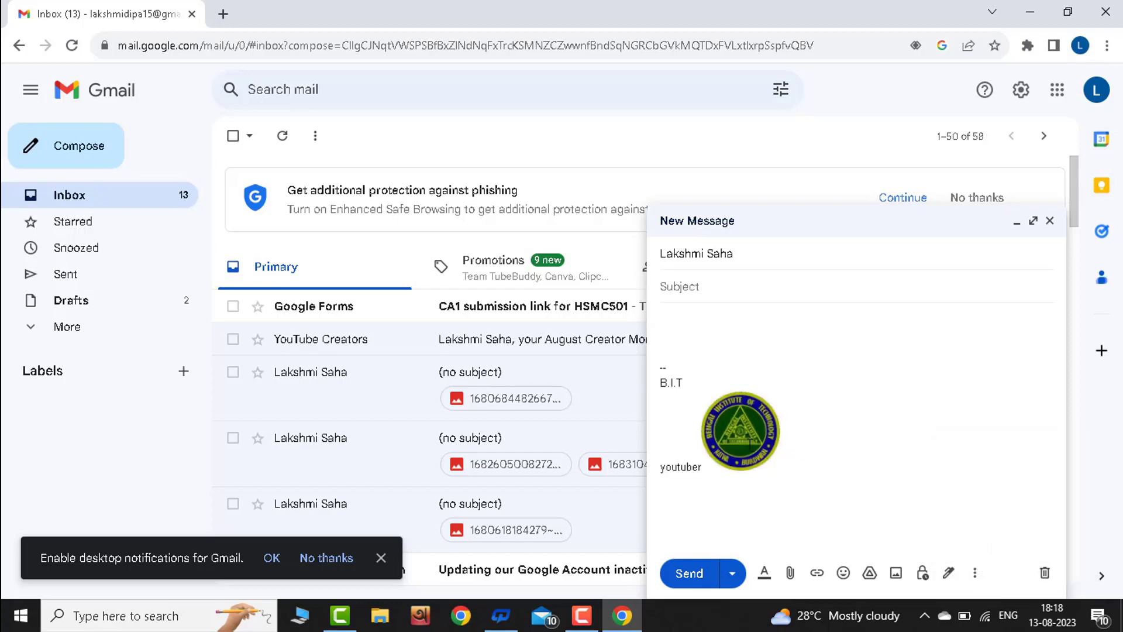
left_click(684, 574)
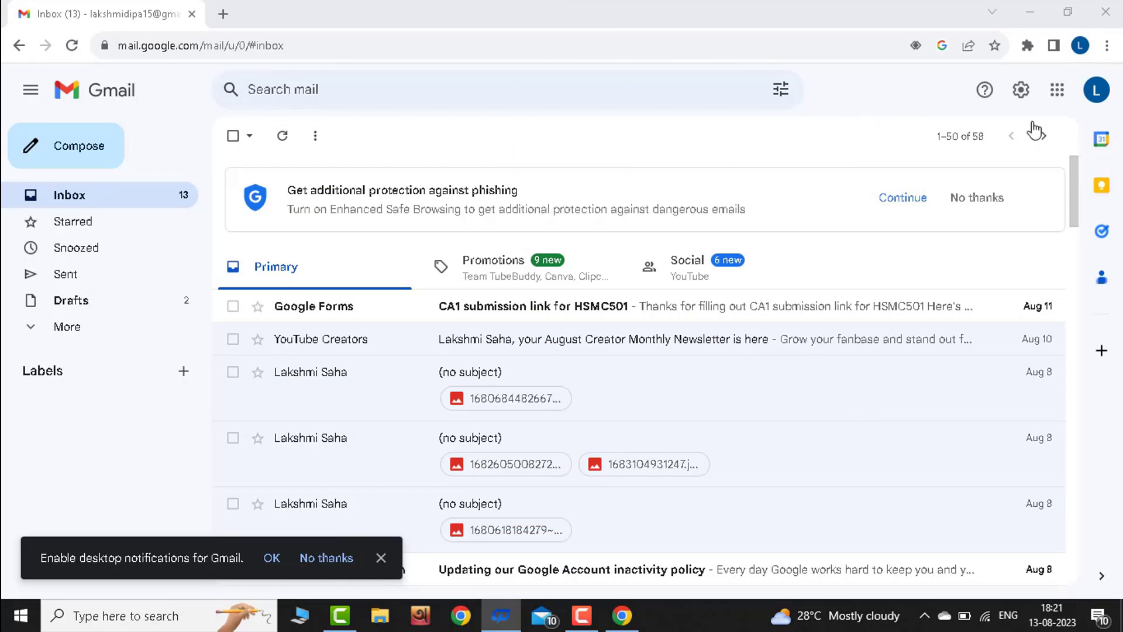
Turn the vacation responder on in the general settings and set its first day to August 15, 2023.
left_click(1020, 93)
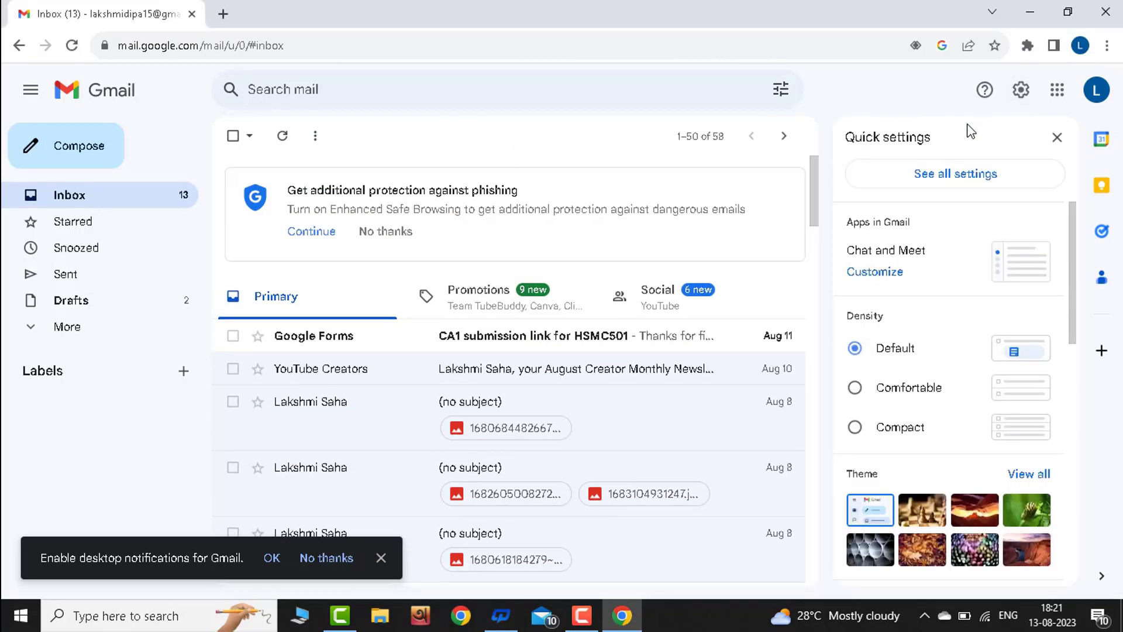
left_click(955, 175)
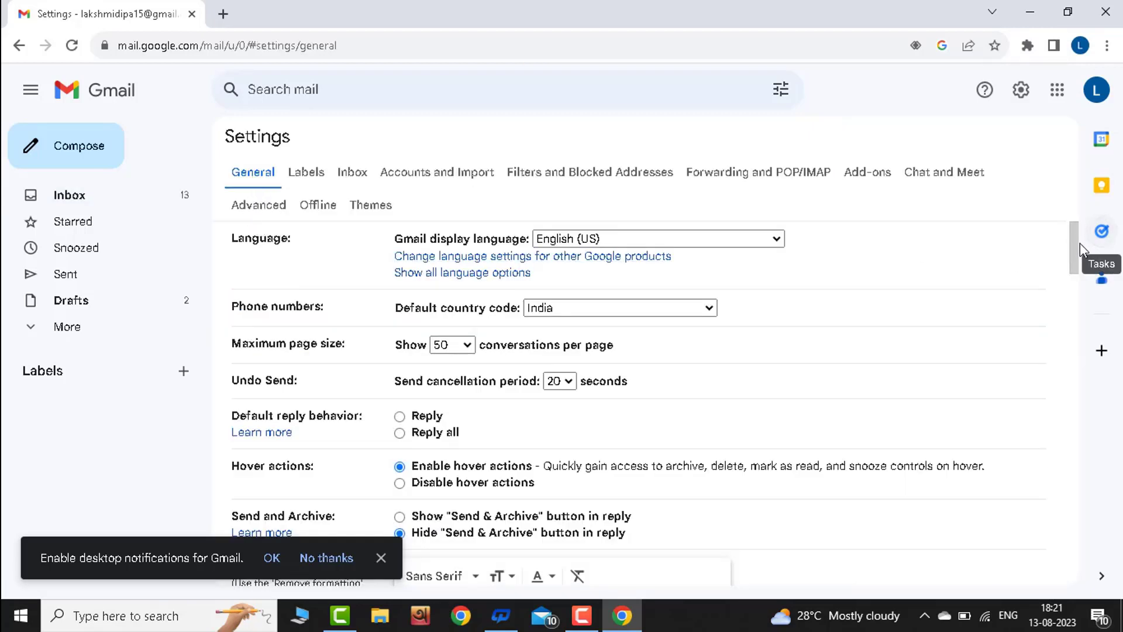
left_click_drag(1076, 245, 1072, 541)
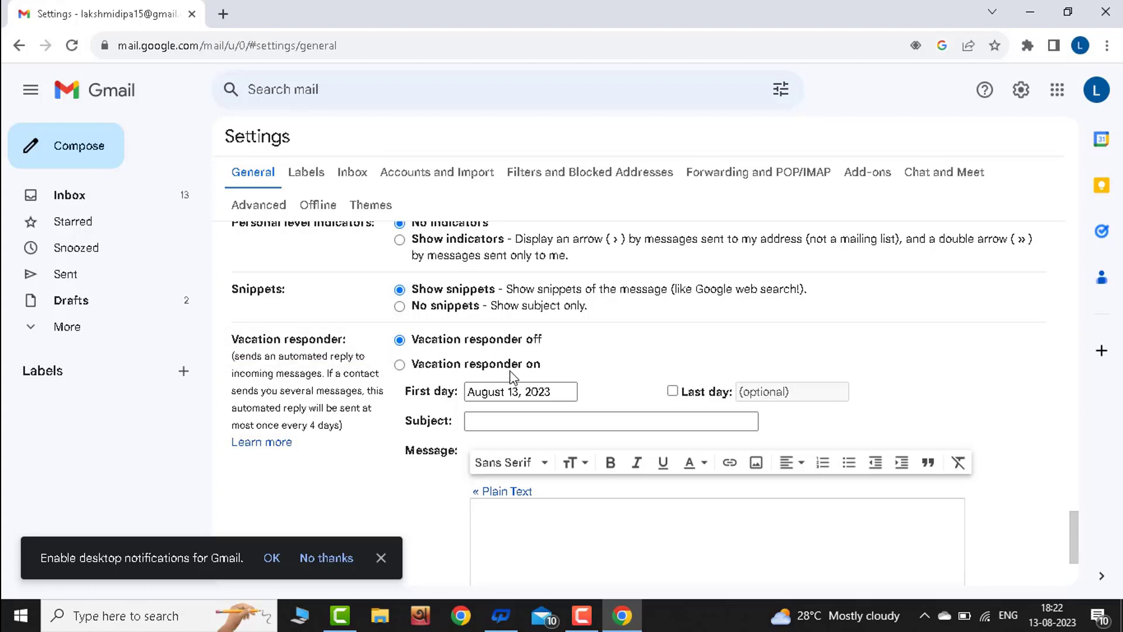
left_click(400, 365)
left_click(522, 393)
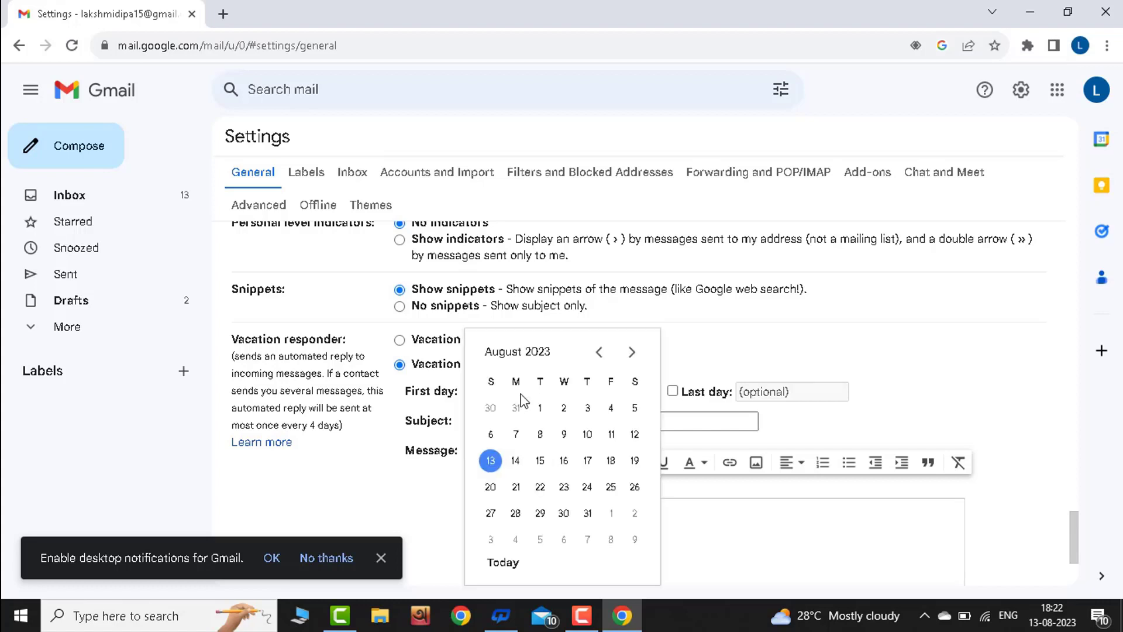
left_click(539, 462)
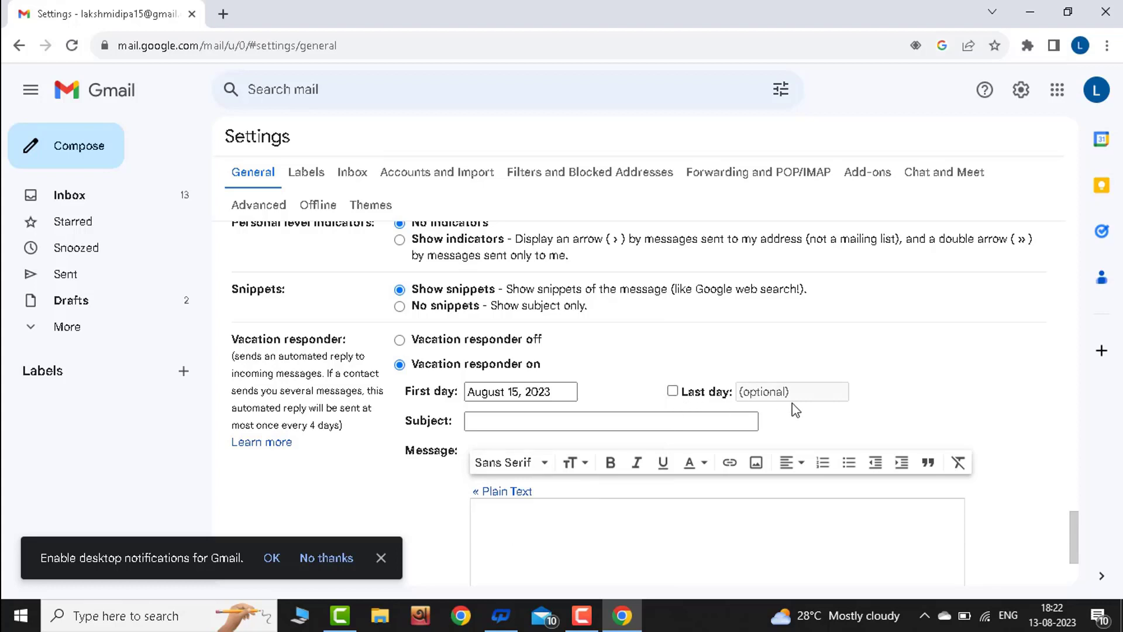
Give the vacation responder the subject "vacation" and the message "I am visiting, will reply back".
left_click(535, 421)
type("vacation")
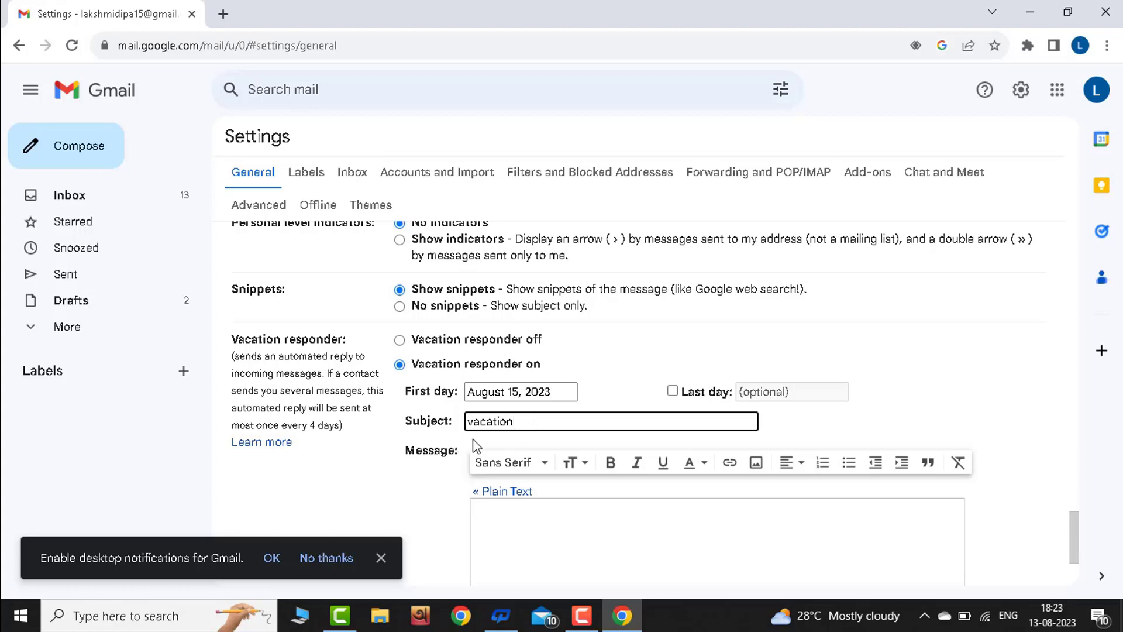
left_click(499, 533)
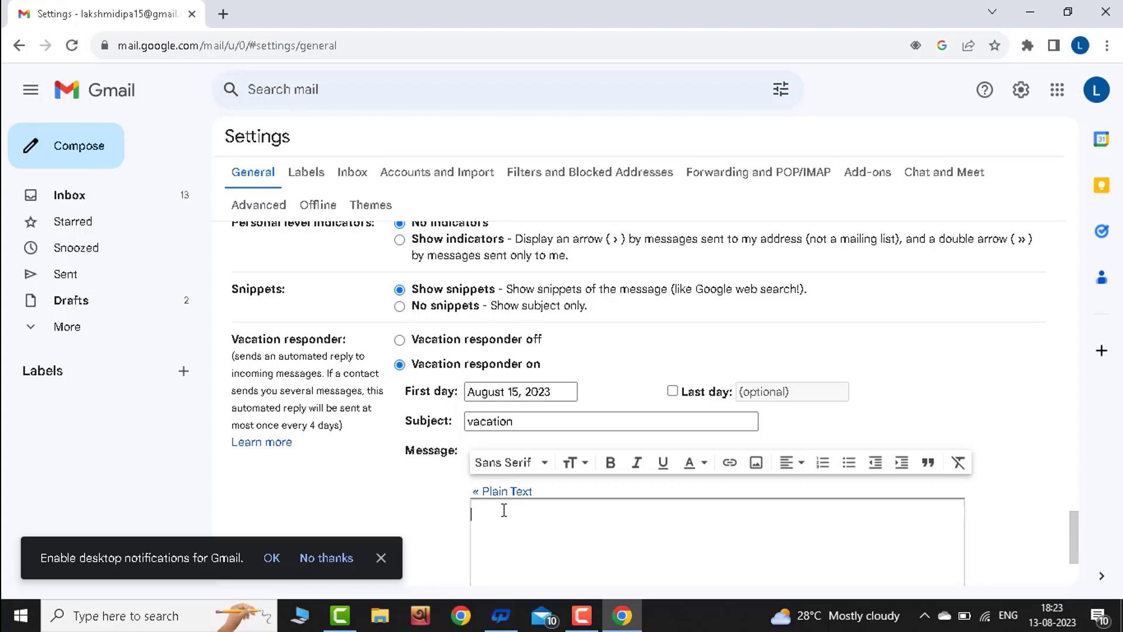
type("I am visiting, will reply back")
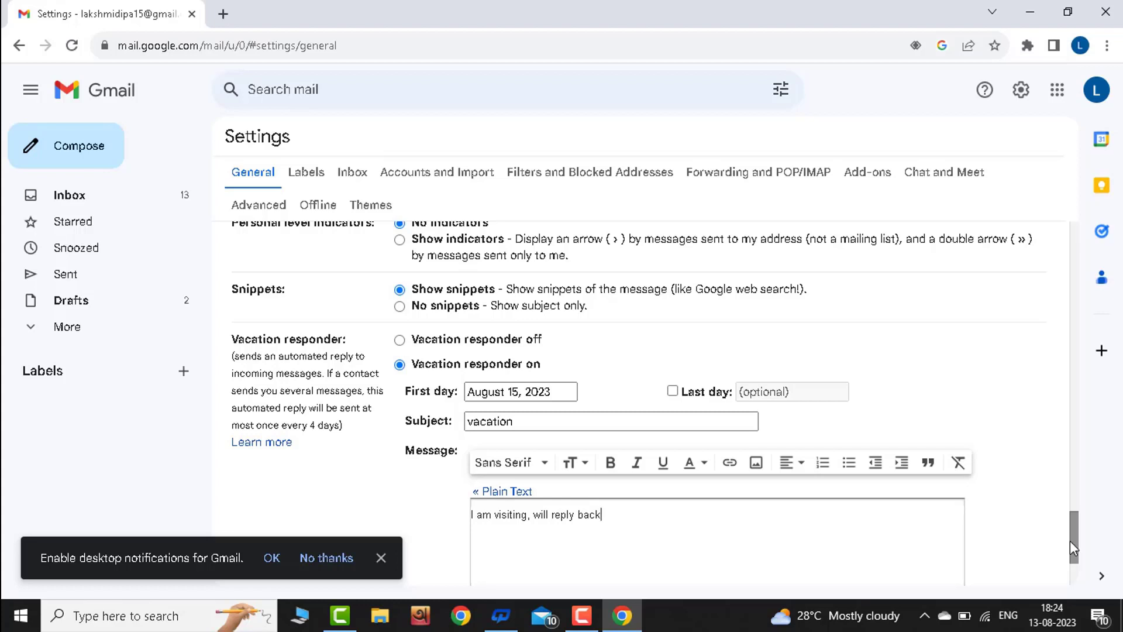
Switch the contacts-only response option on and off again, and save the vacation responder settings.
scroll(1072, 548, "down", 3)
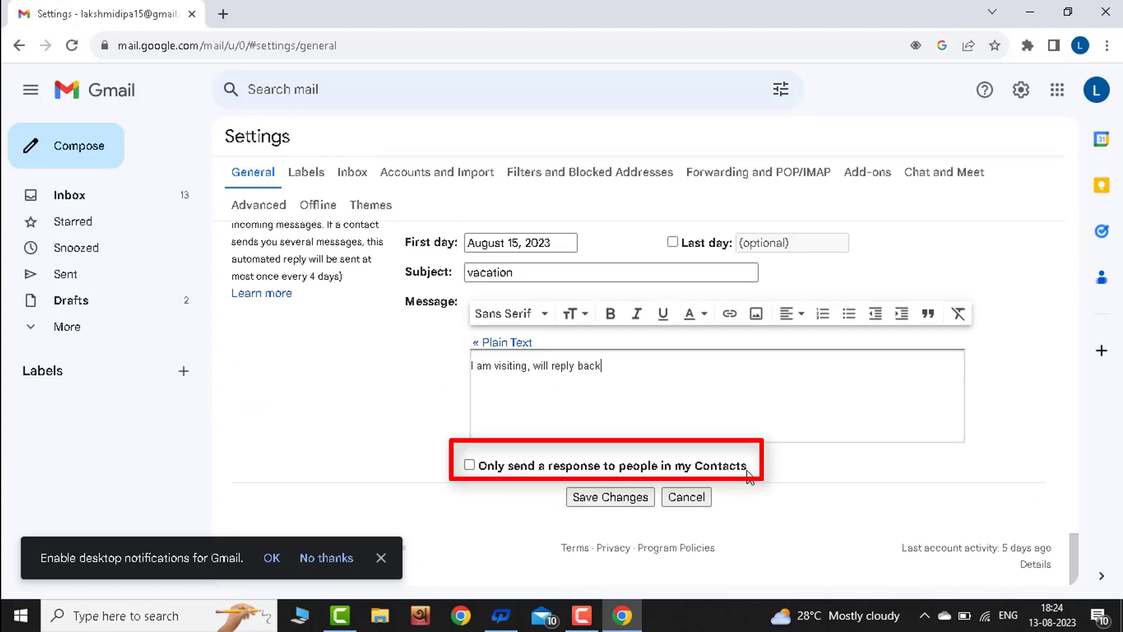
left_click(469, 465)
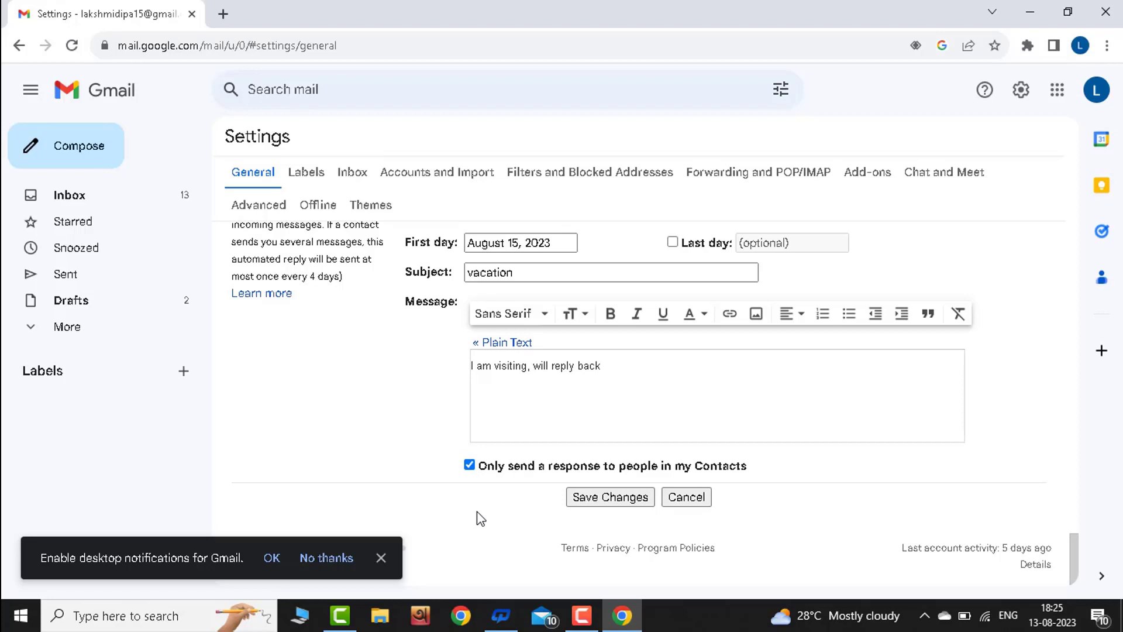
left_click(470, 466)
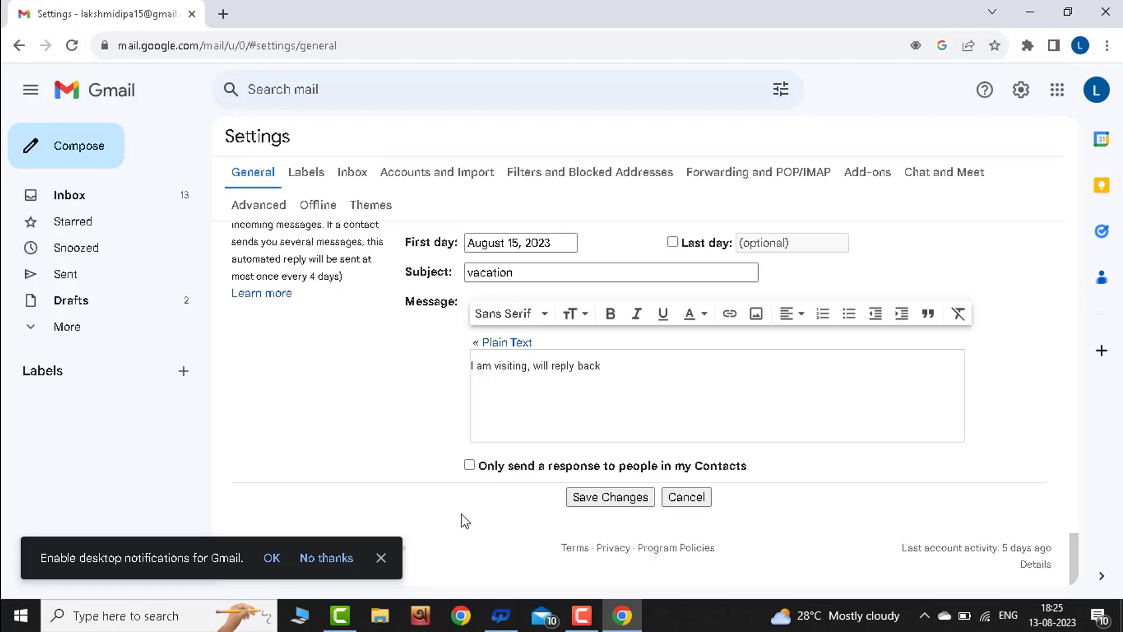
left_click(611, 498)
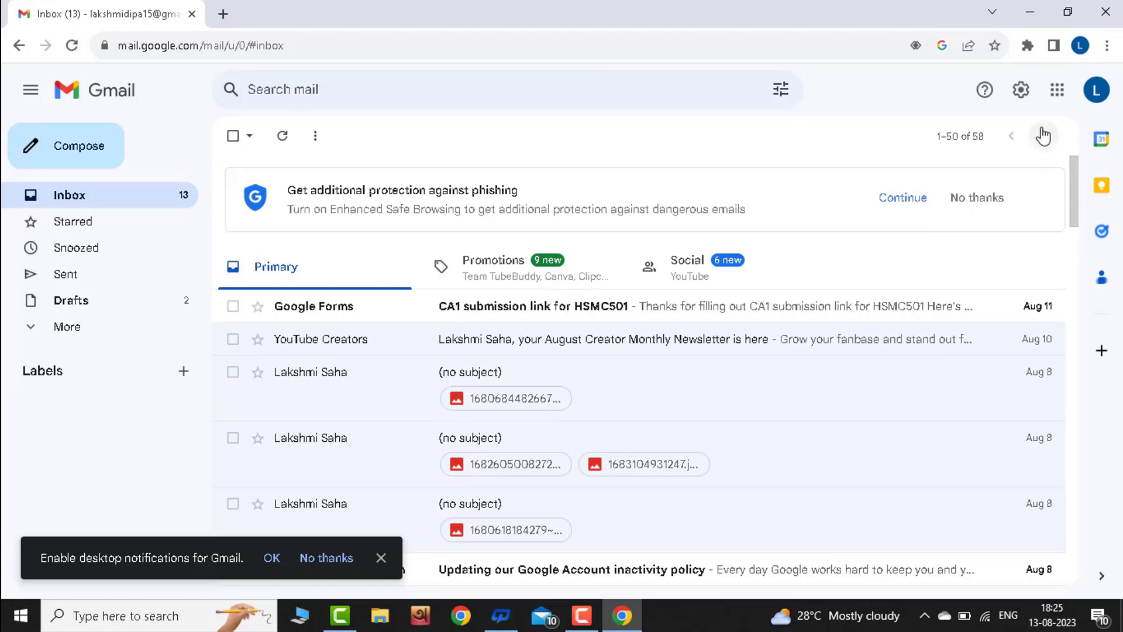
Turn the vacation responder off in the general settings and save the changes.
left_click(1033, 97)
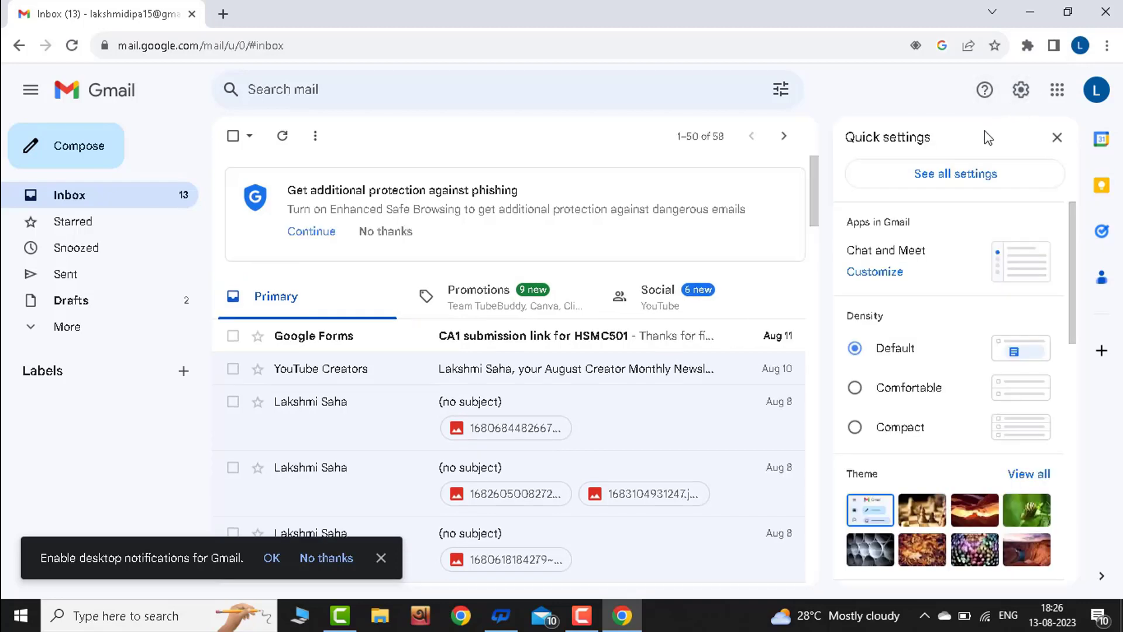
left_click(960, 179)
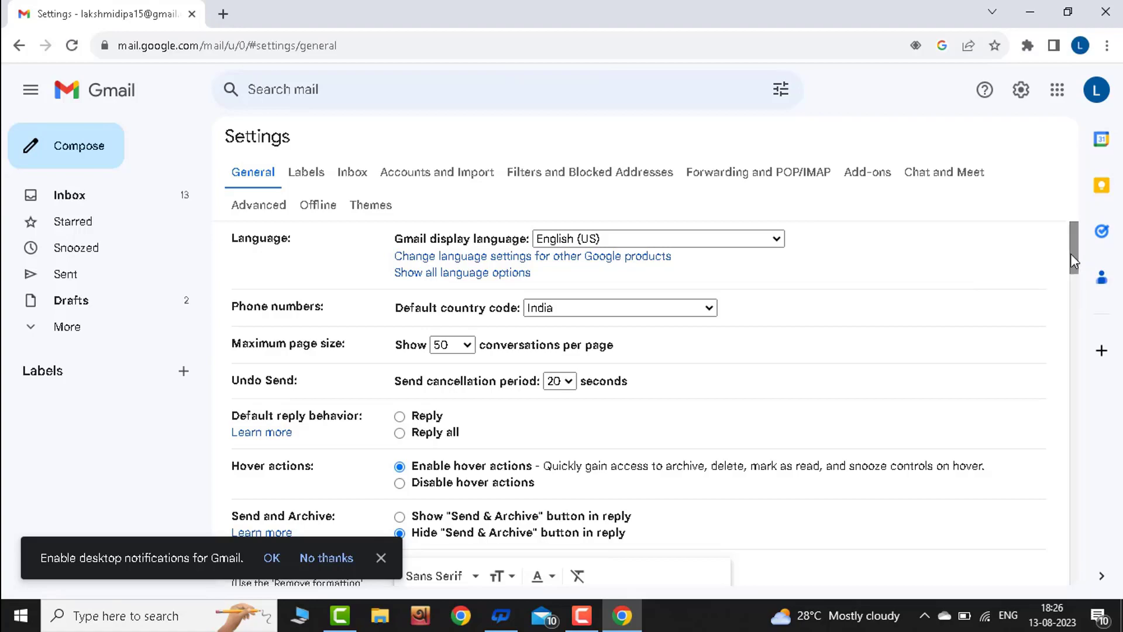
left_click_drag(1070, 257, 1076, 561)
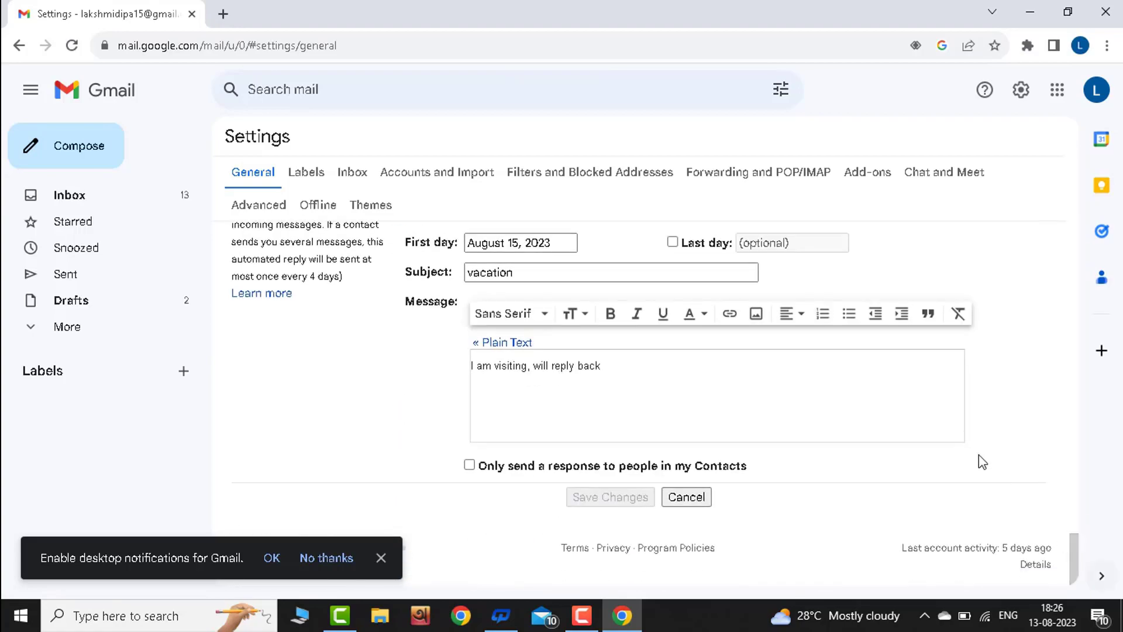
scroll(982, 462, "up", 2)
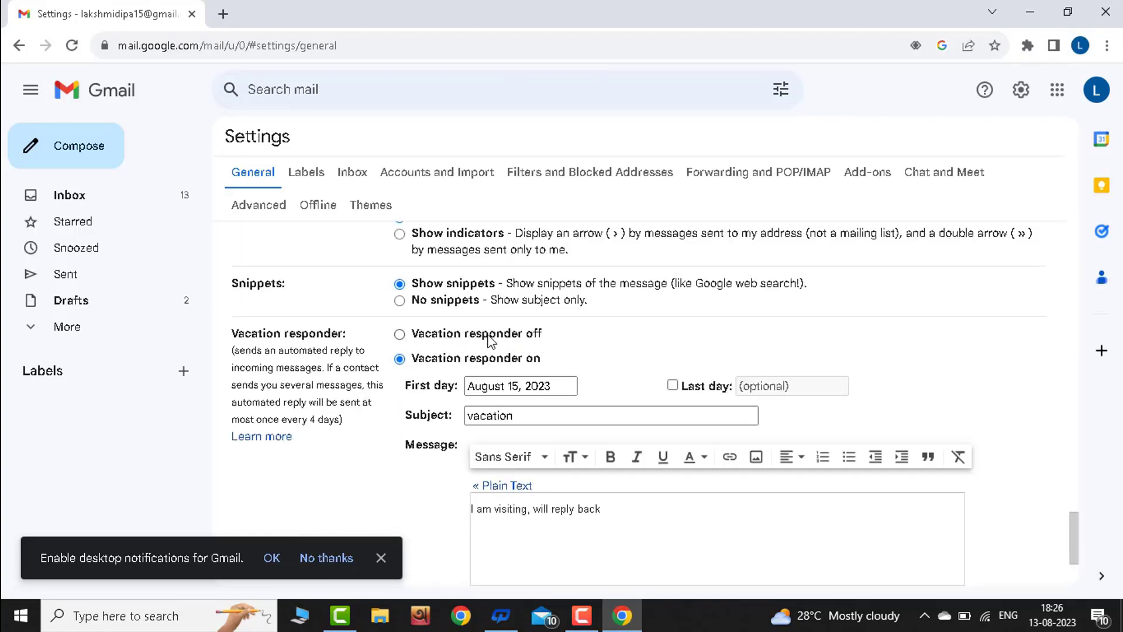
left_click(399, 333)
scroll(1074, 541, "down", 1)
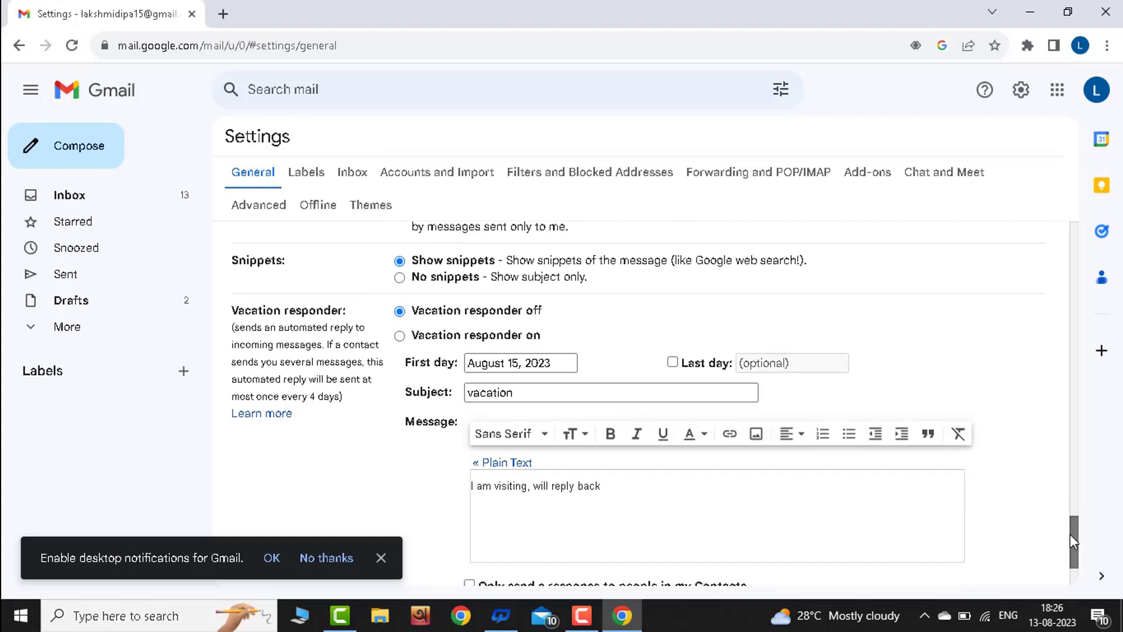
scroll(1073, 541, "down", 2)
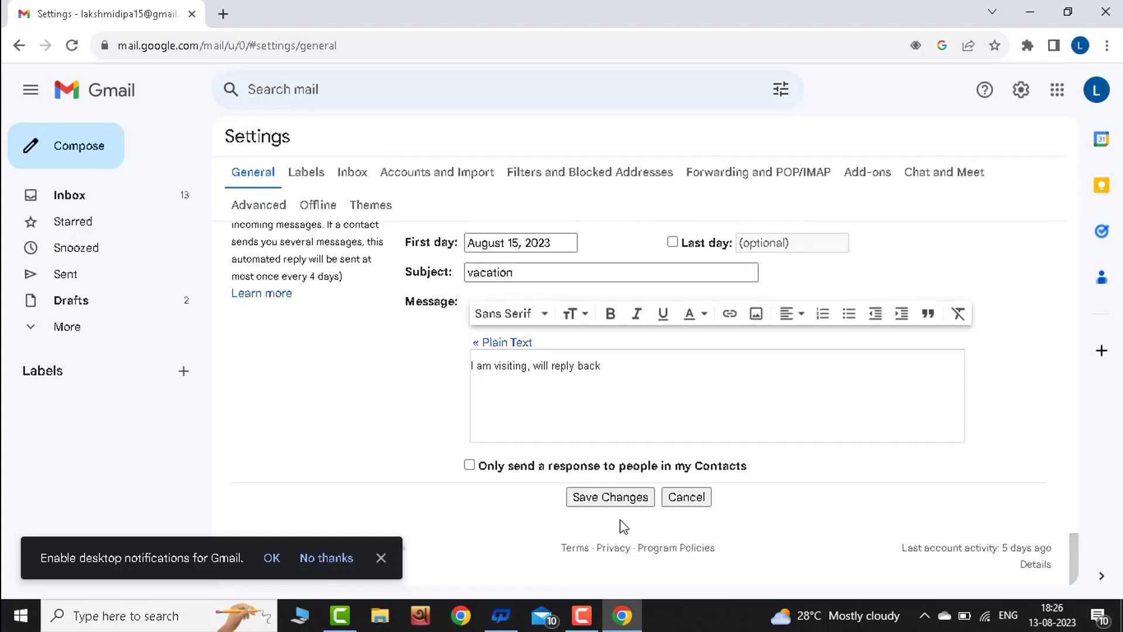
left_click(619, 501)
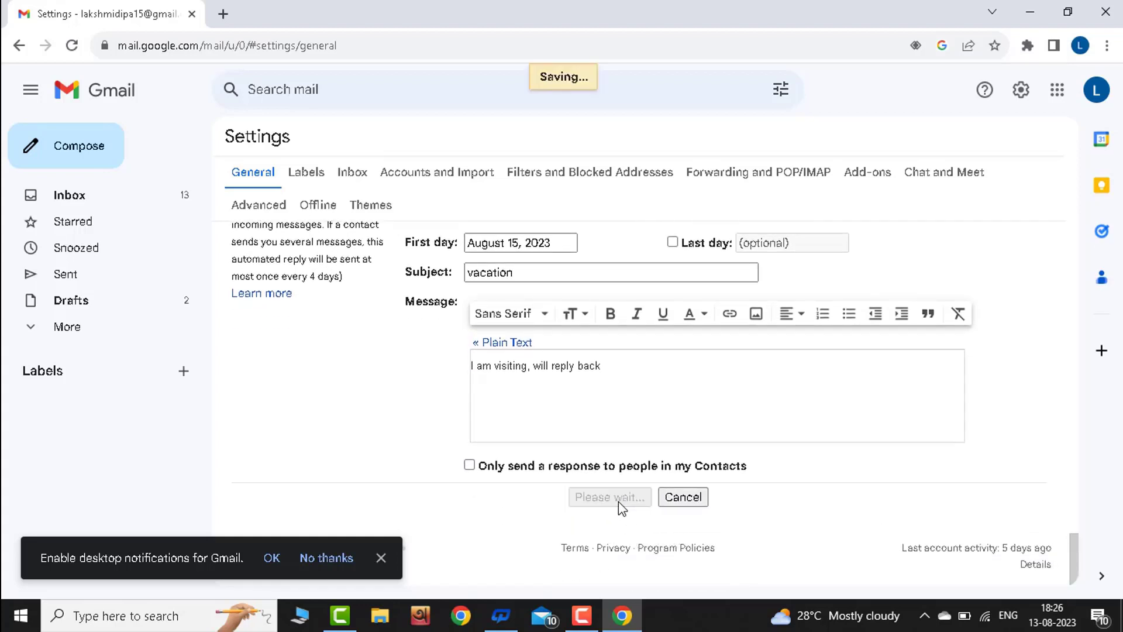